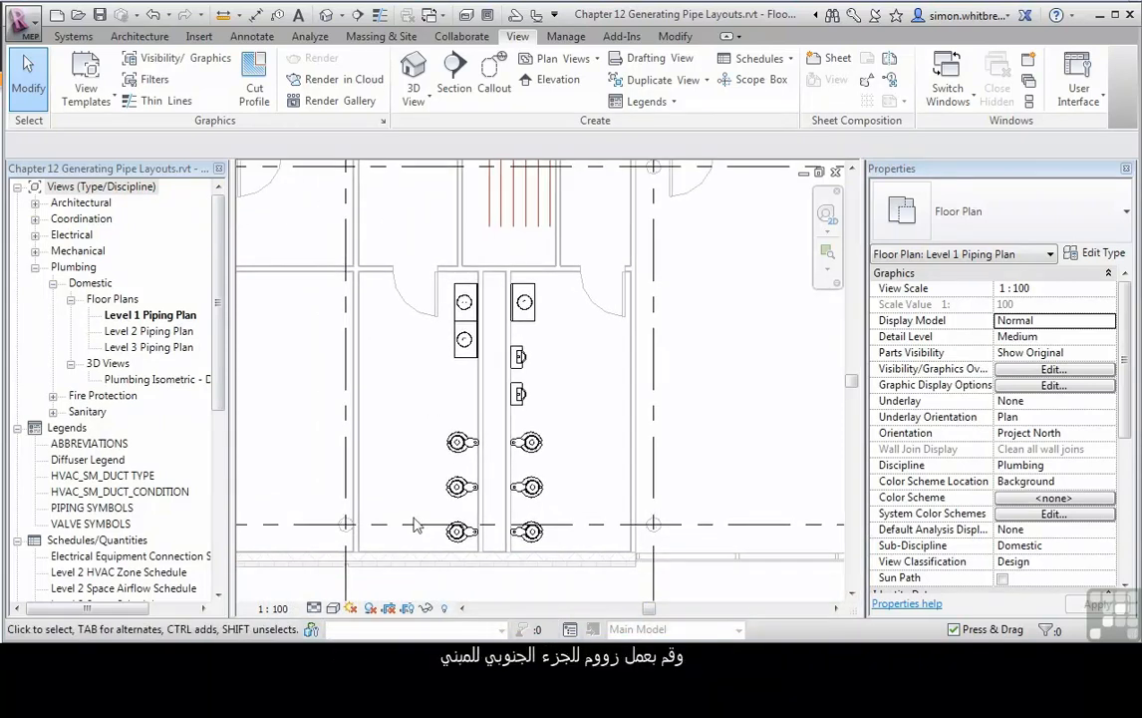
Step: Start generating a pipe layout for the Level 1 South DHW system from the lower vanity lavatory in the left-hand washroom
{"action": "scroll", "coordinate": [406, 470], "scroll_direction": "up", "scroll_amount": 2}
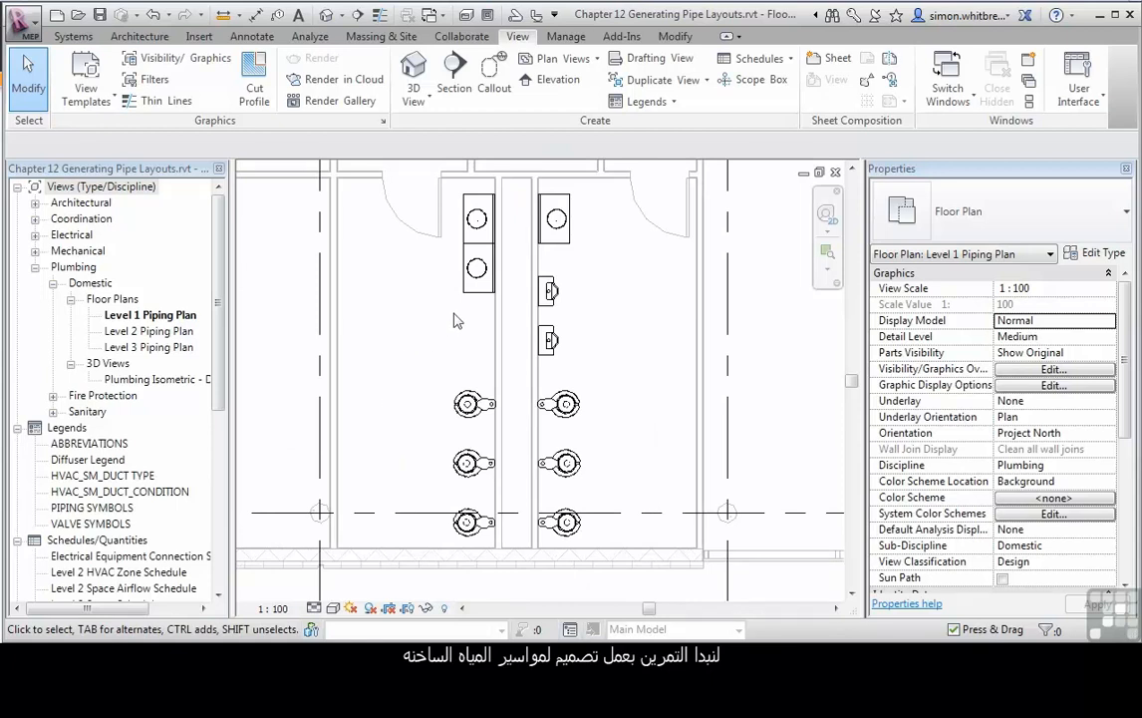
{"action": "left_click", "coordinate": [475, 267]}
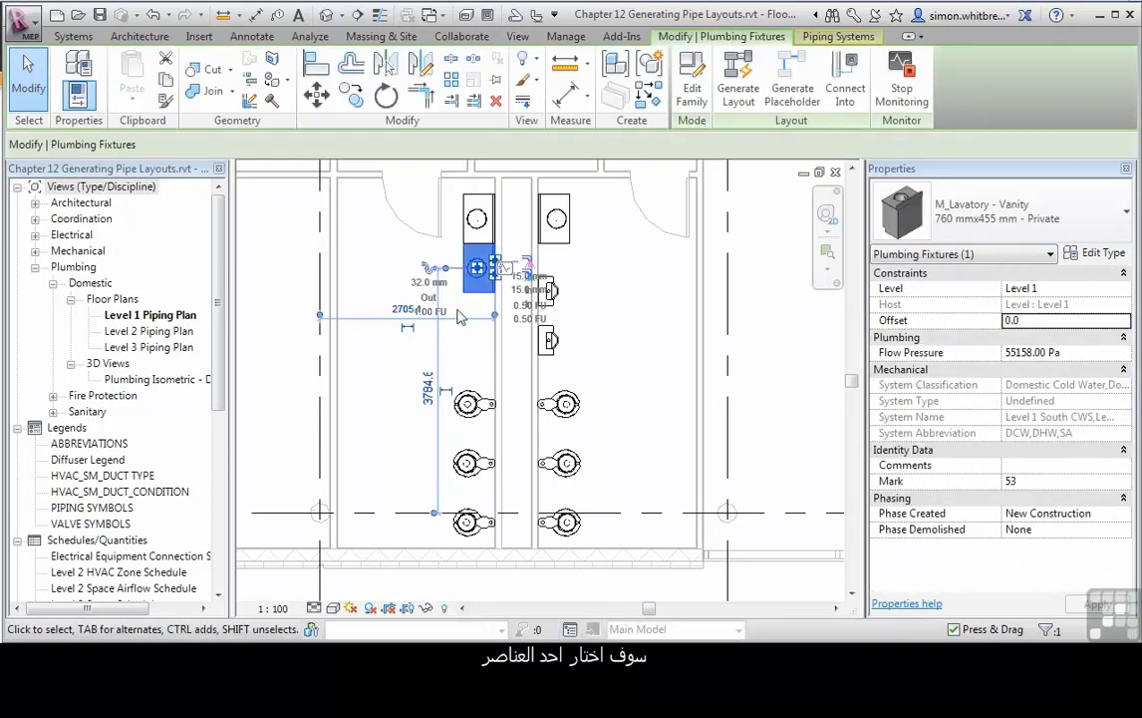
{"action": "left_click", "coordinate": [732, 94]}
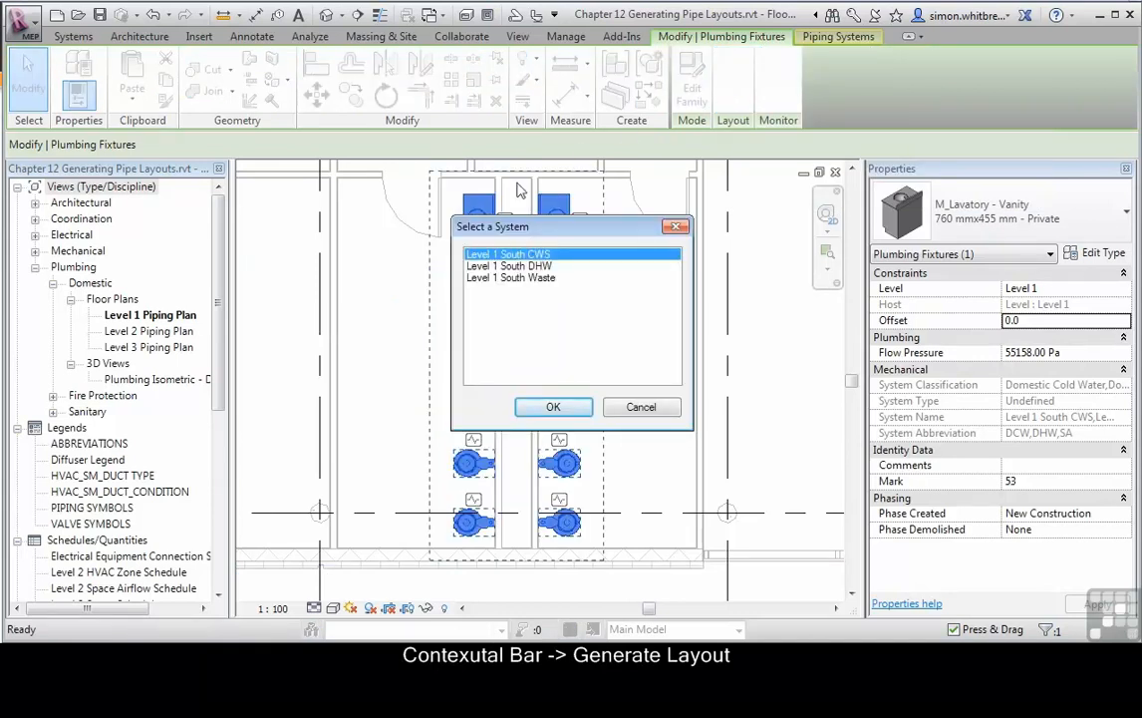
{"action": "left_click", "coordinate": [477, 267]}
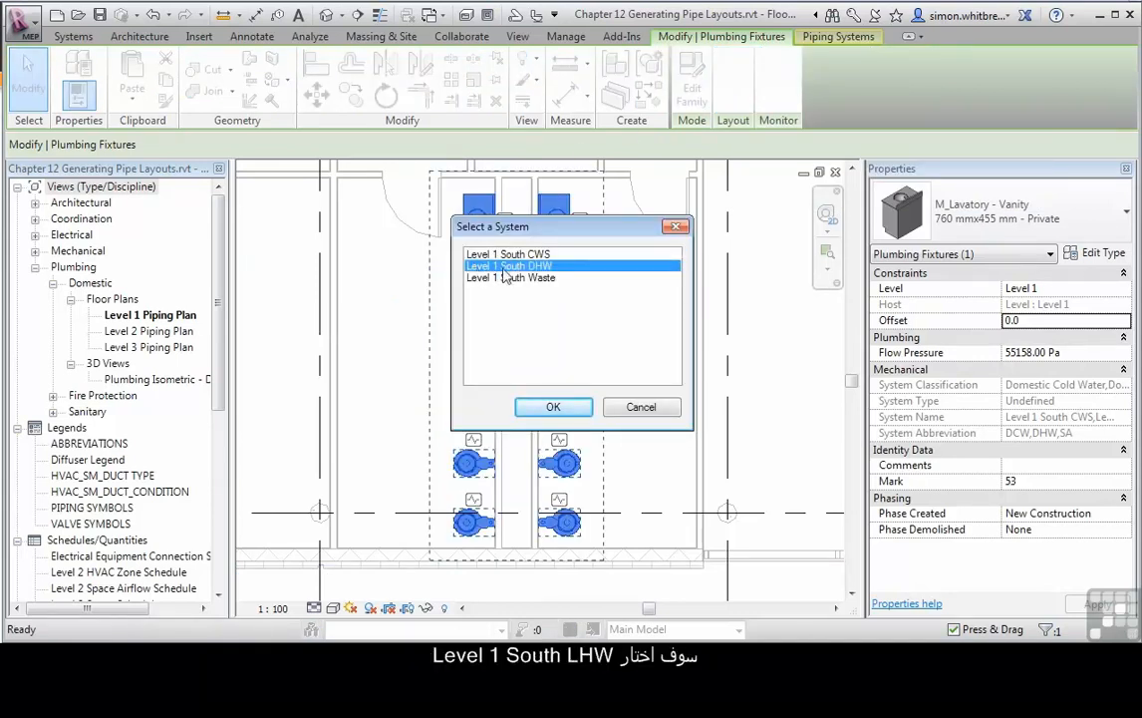
{"action": "left_click", "coordinate": [543, 406]}
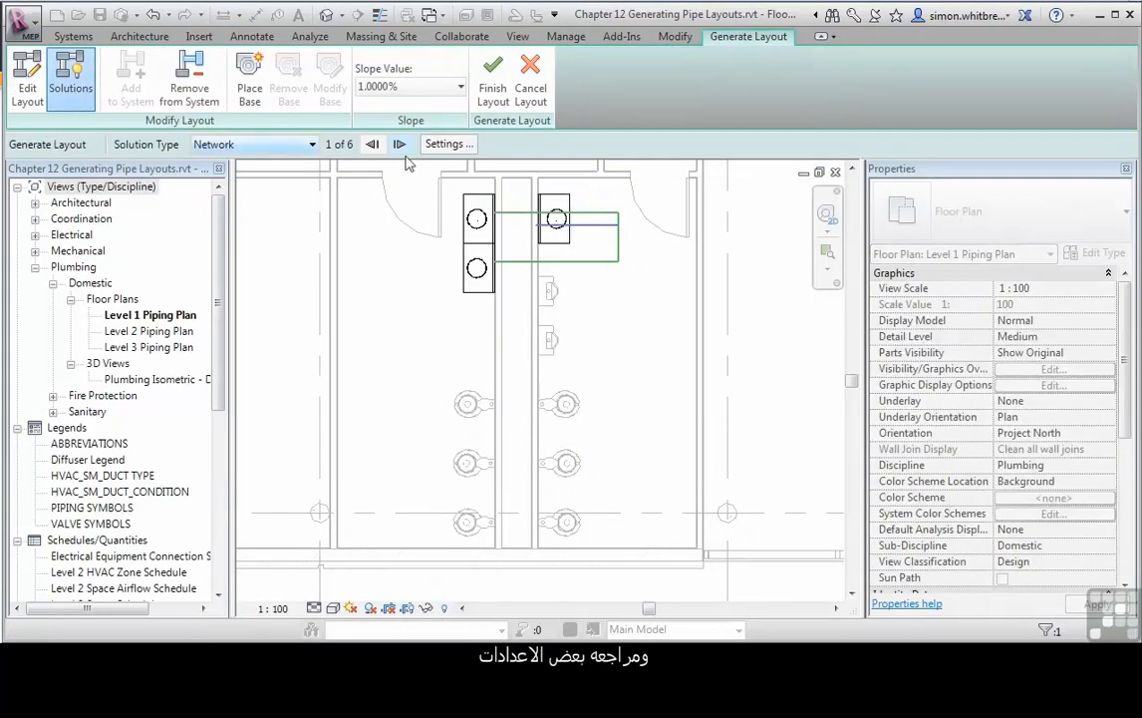
Step: Set the offset of both the main and branch pipes to 3000 in the pipe conversion settings
{"action": "left_click", "coordinate": [445, 144]}
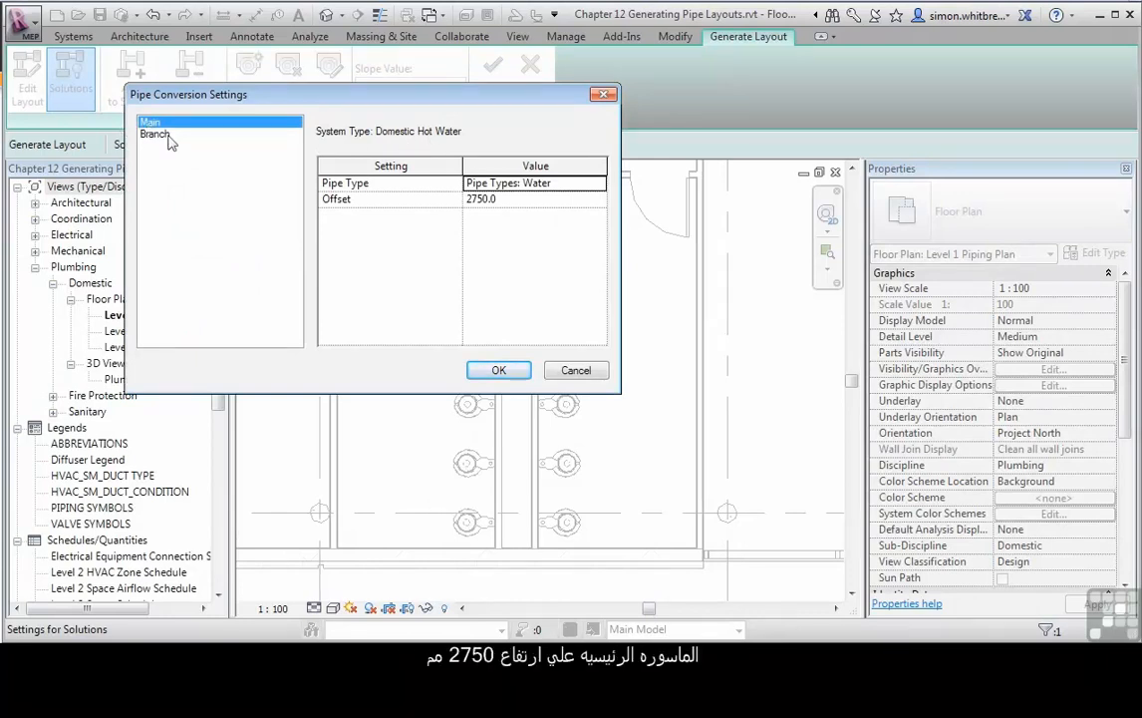
{"action": "left_click", "coordinate": [513, 199]}
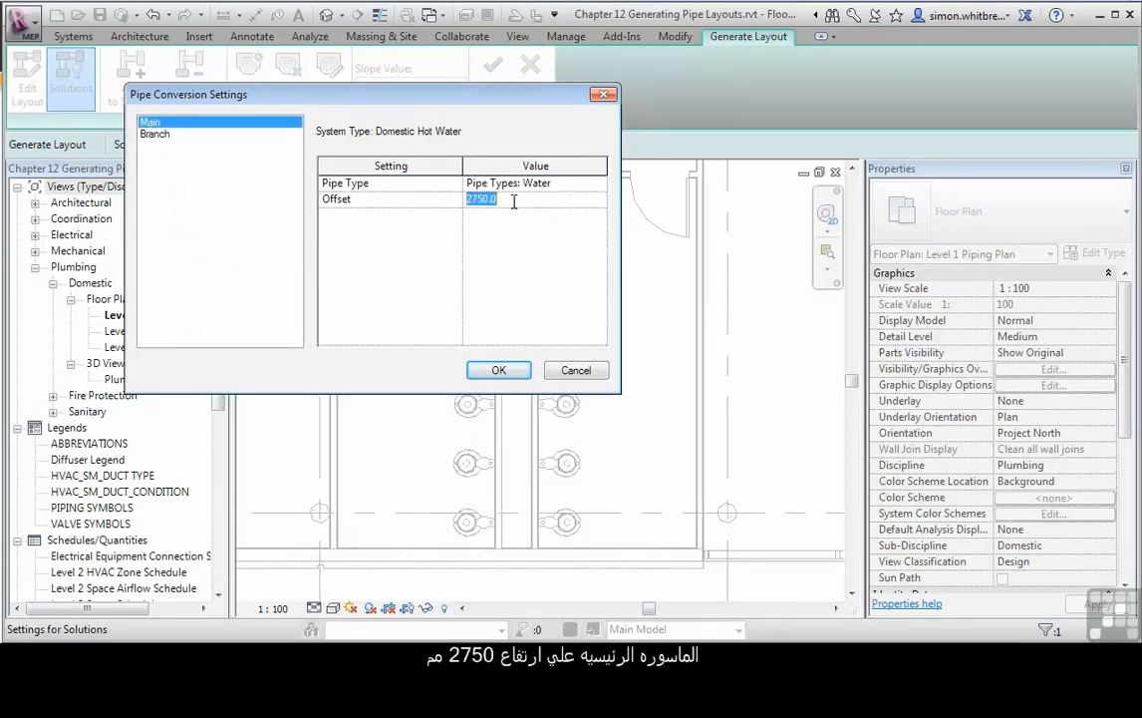
{"action": "type", "text": "3000"}
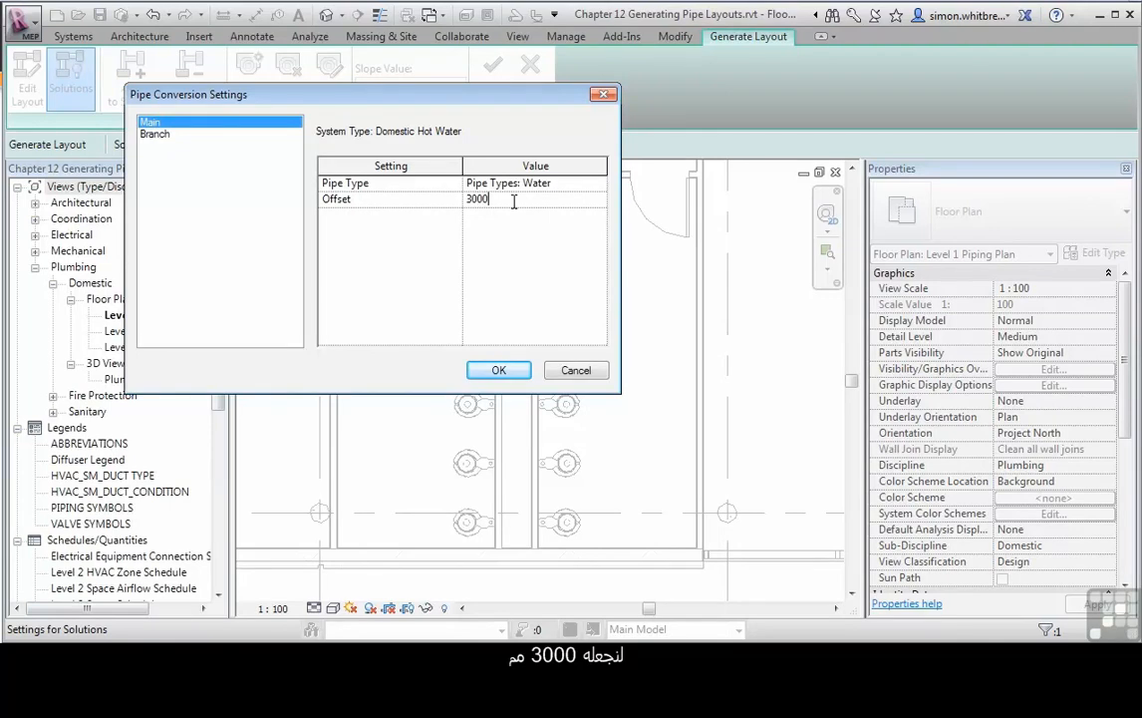
{"action": "left_click", "coordinate": [156, 136]}
{"action": "left_click", "coordinate": [539, 201]}
{"action": "type", "text": "3000"}
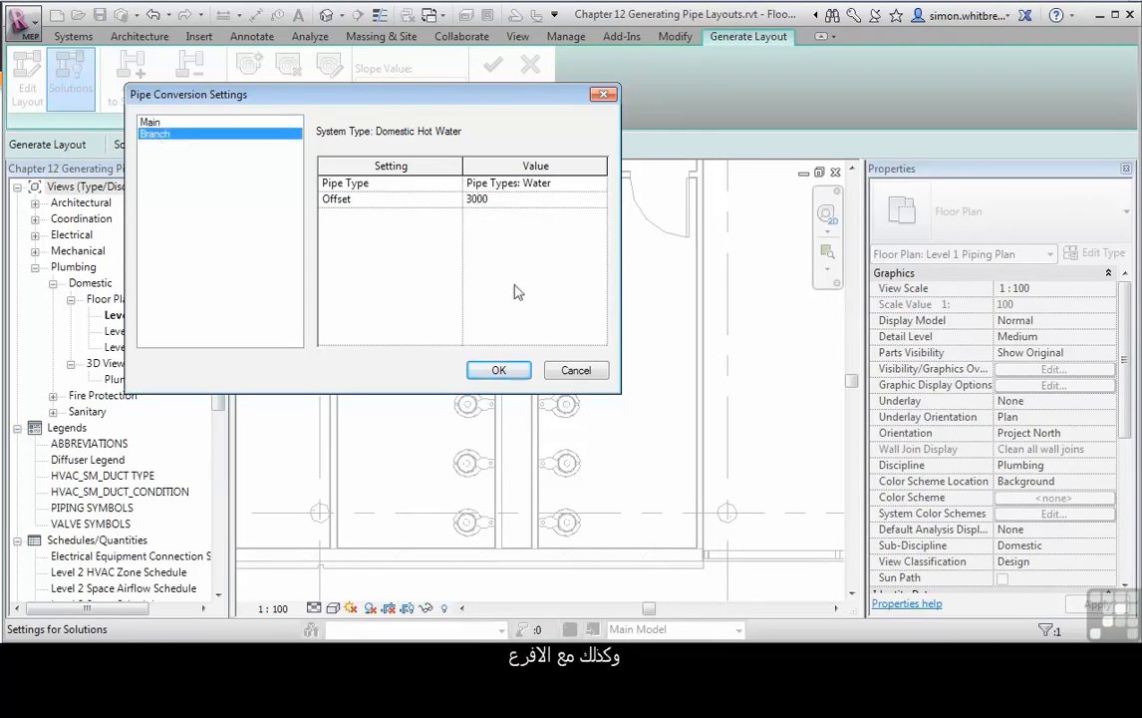
{"action": "left_click", "coordinate": [506, 373]}
Step: Review the Network routing solutions for the hot water pipes, from the second through solution 6 of 6
{"action": "left_click", "coordinate": [400, 146]}
{"action": "left_click", "coordinate": [400, 145]}
{"action": "left_click", "coordinate": [400, 145]}
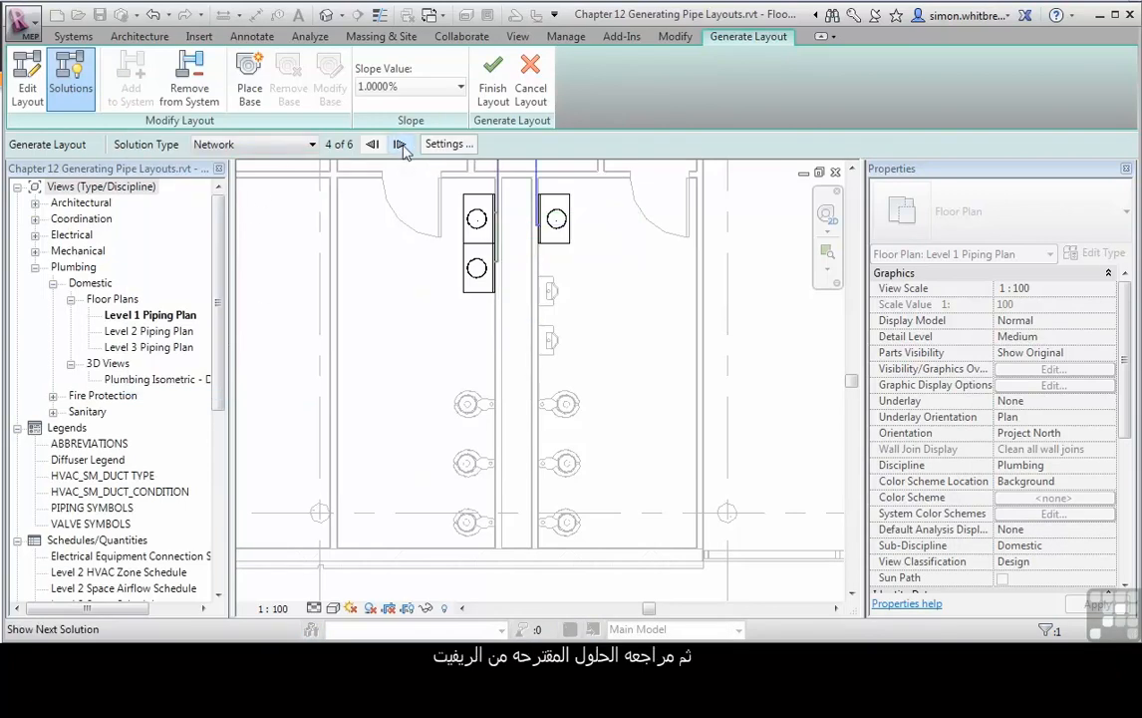
{"action": "left_click", "coordinate": [400, 145]}
{"action": "left_click", "coordinate": [399, 145]}
{"action": "middle_click_drag", "start_coordinate": [441, 376], "coordinate": [442, 458]}
{"action": "scroll", "coordinate": [521, 299], "scroll_direction": "up", "scroll_amount": 5}
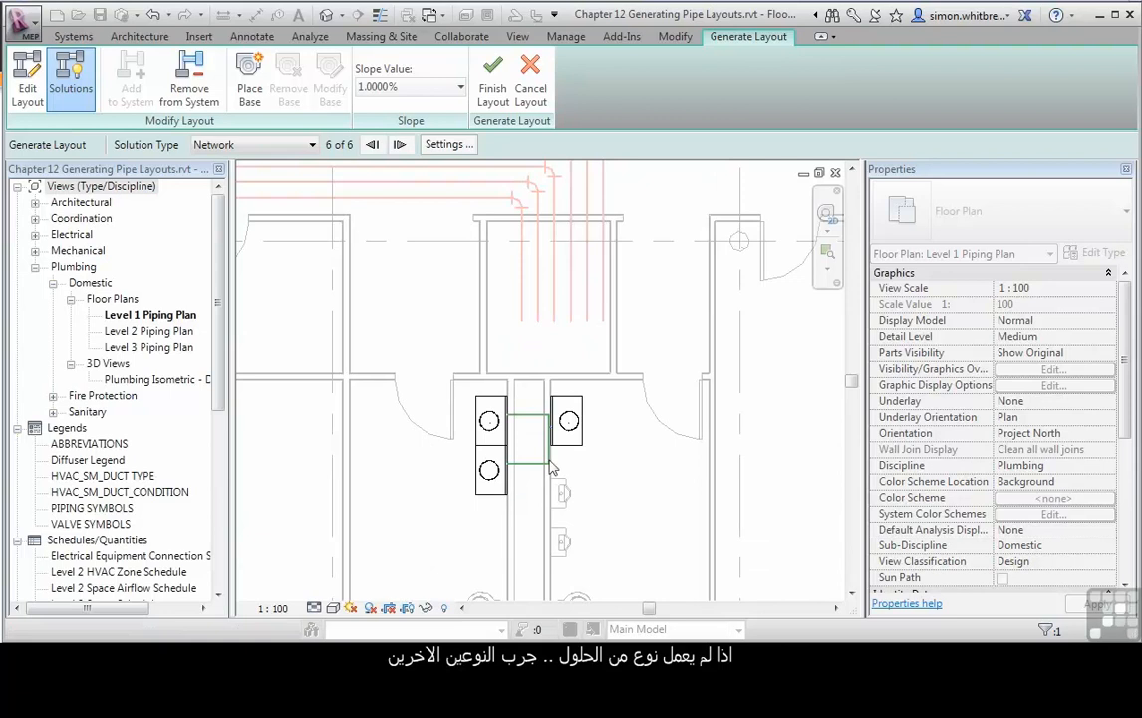
Step: Try the Perimeter solution type with an inset of 0 and go through its routing solutions to 5 of 5
{"action": "left_click", "coordinate": [251, 145]}
{"action": "left_click", "coordinate": [260, 175]}
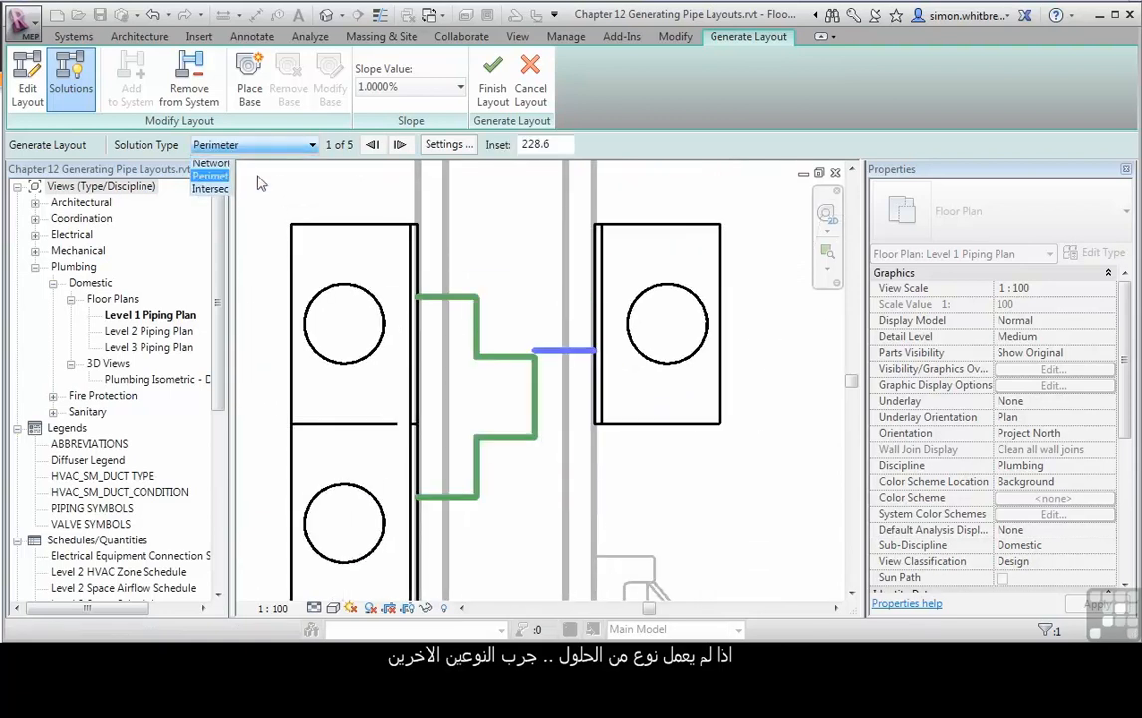
{"action": "left_click", "coordinate": [399, 146]}
{"action": "left_click", "coordinate": [400, 146]}
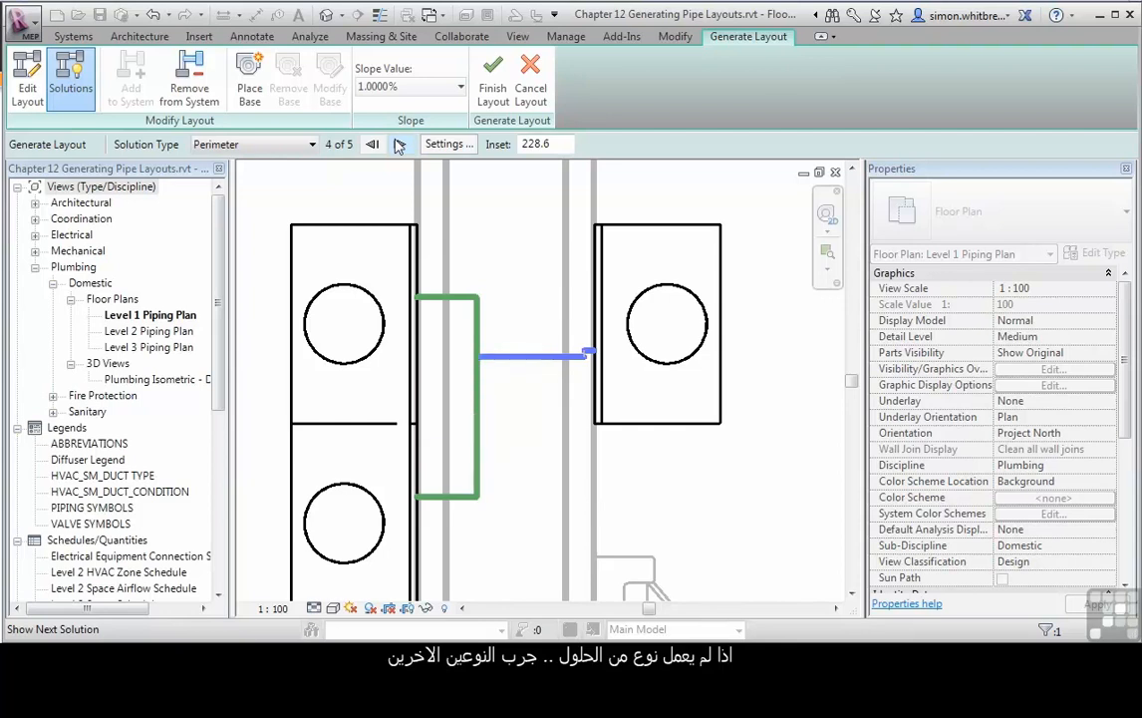
{"action": "scroll", "coordinate": [576, 378], "scroll_direction": "down", "scroll_amount": 3}
{"action": "double_click", "coordinate": [535, 143]}
{"action": "type", "text": "0"}
{"action": "key", "text": "Return"}
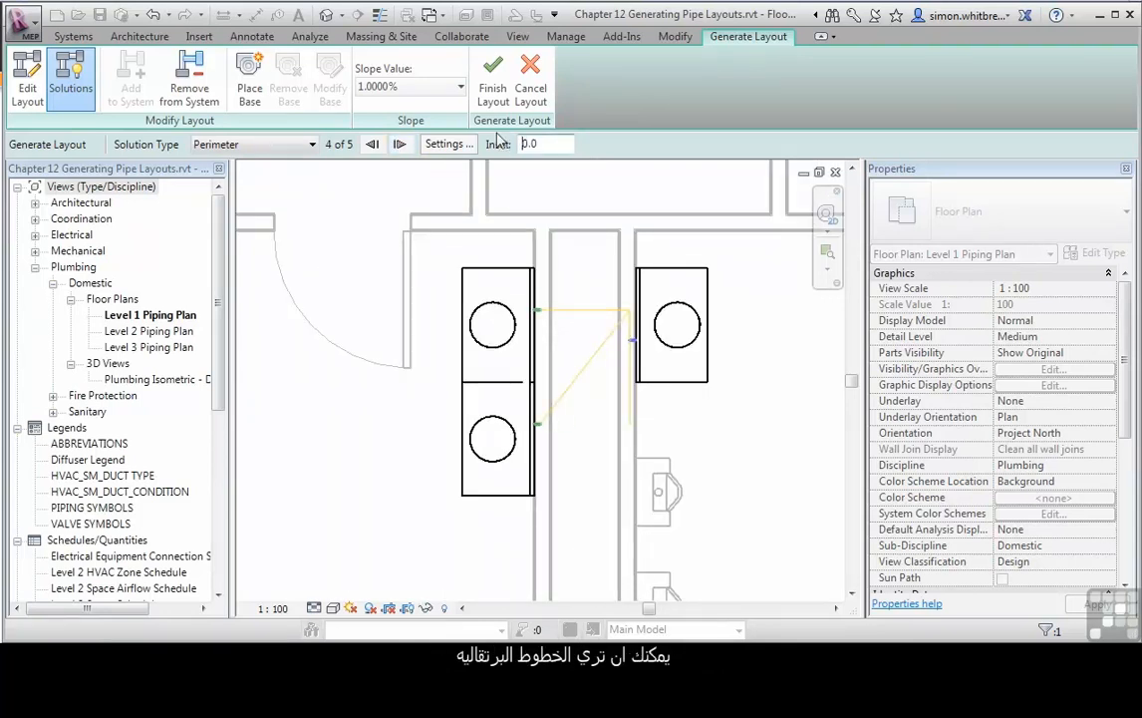
{"action": "left_click", "coordinate": [399, 146]}
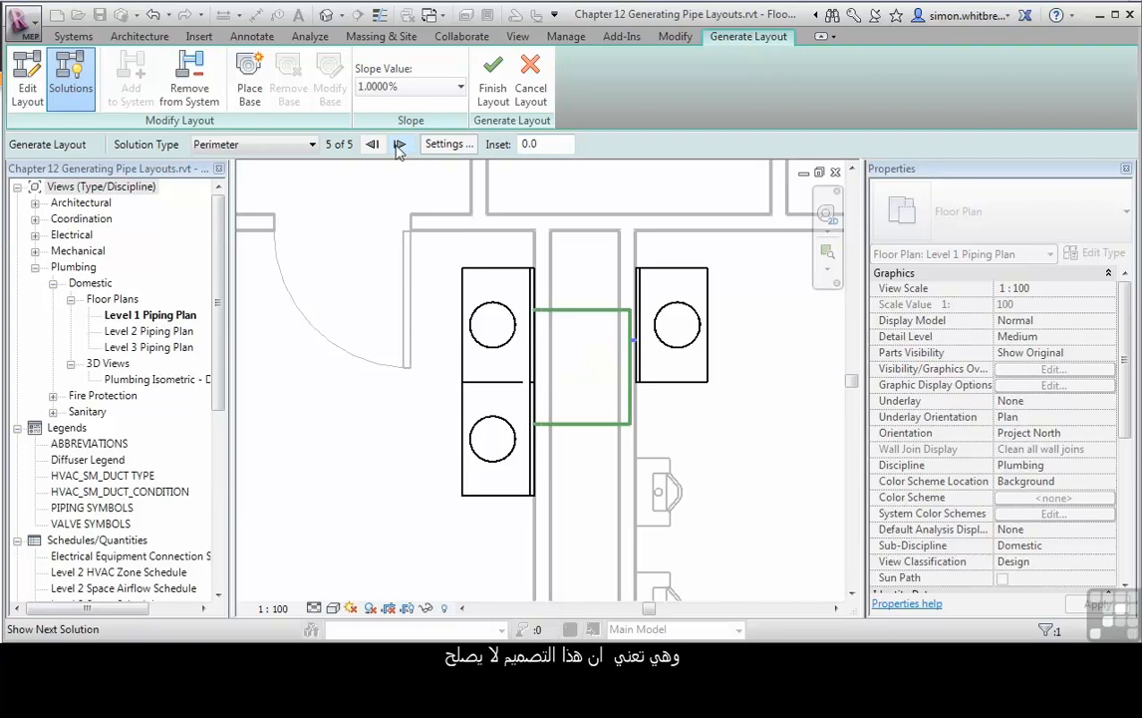
Step: Switch the solution type to Intersections, review its alternatives and settle on solution 1 of 3
{"action": "left_click", "coordinate": [306, 146]}
{"action": "left_click", "coordinate": [225, 184]}
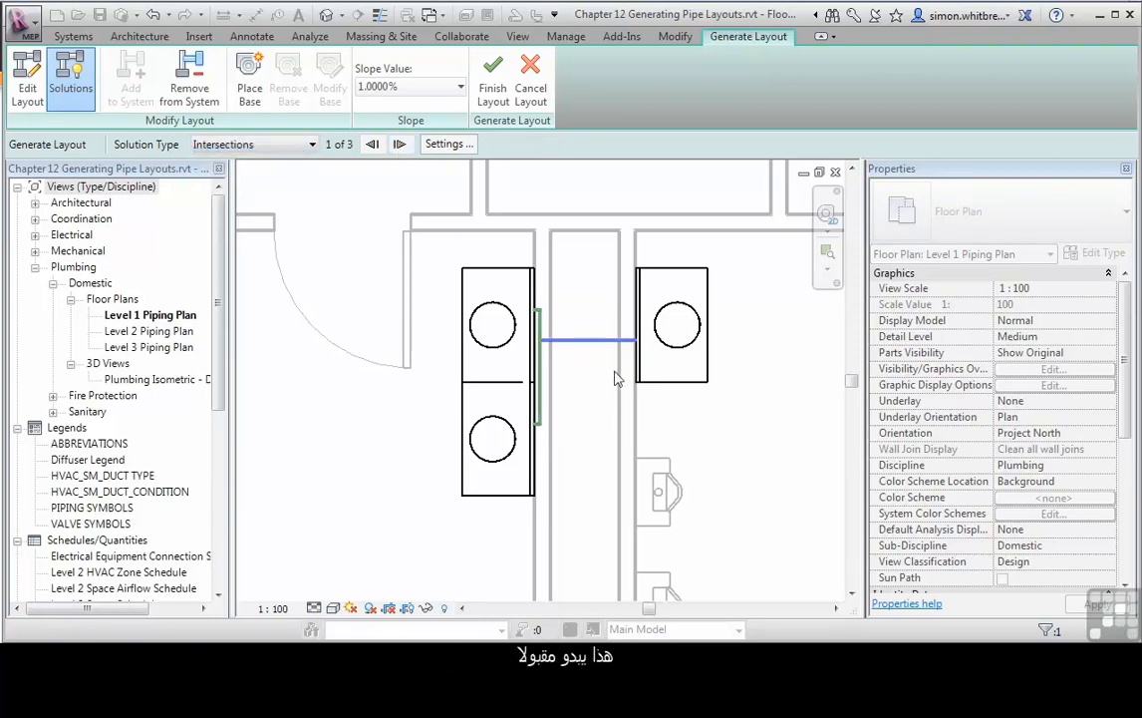
{"action": "left_click", "coordinate": [399, 144]}
{"action": "left_click", "coordinate": [399, 145]}
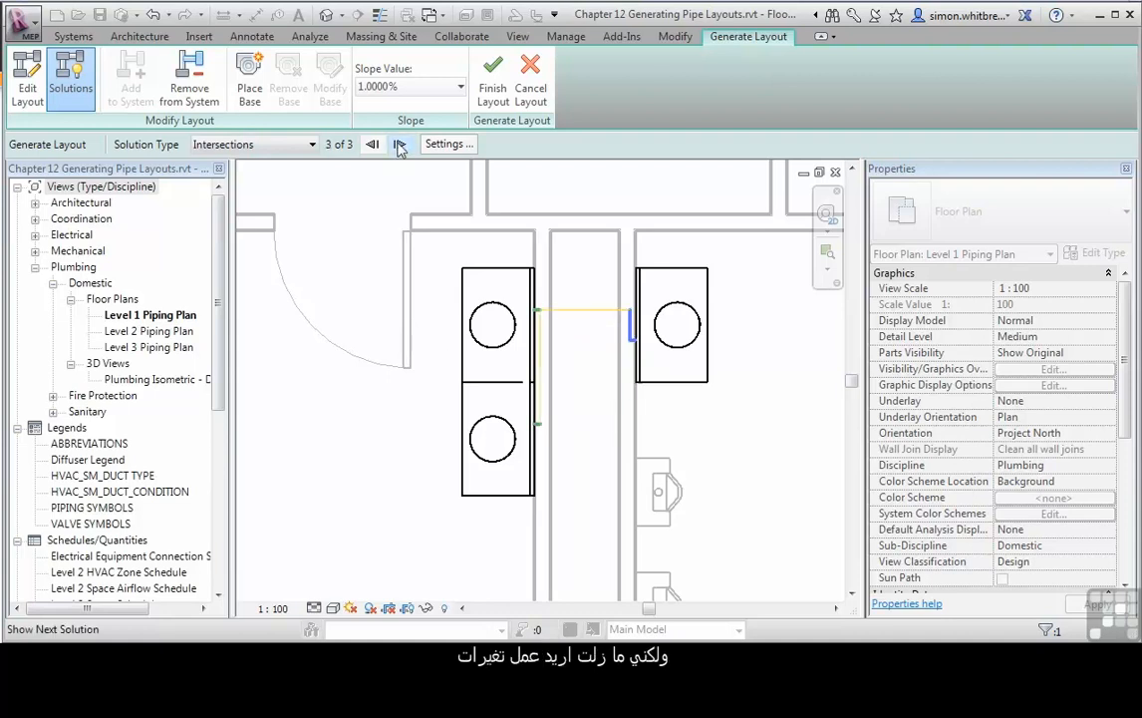
{"action": "left_click", "coordinate": [399, 145]}
{"action": "scroll", "coordinate": [588, 379], "scroll_direction": "up", "scroll_amount": 3}
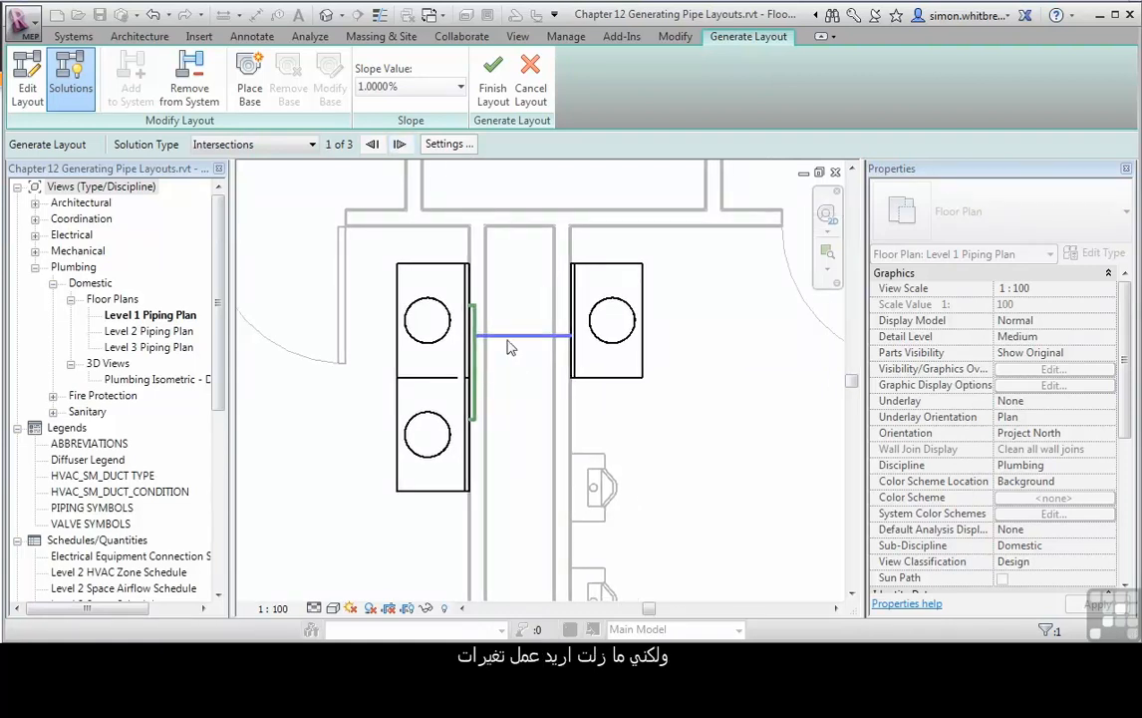
Step: Edit the layout by moving both vertical pipe segments beside the left lavatories to the middle of the riser space, and finish the layout
{"action": "left_click", "coordinate": [28, 90]}
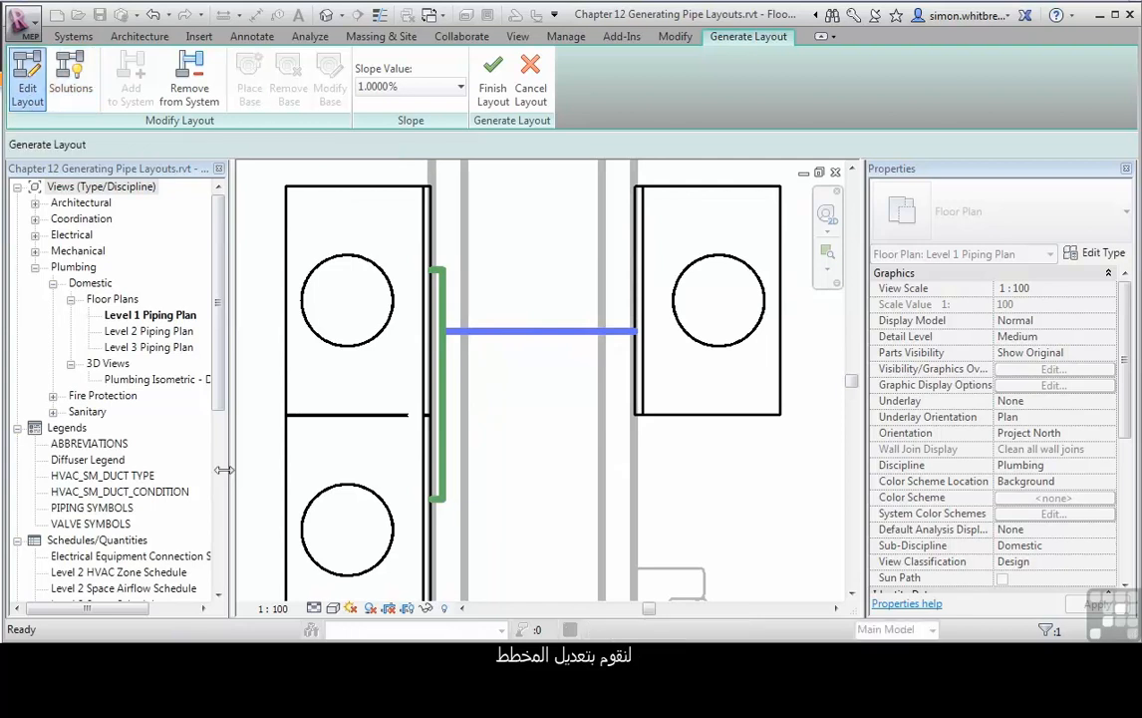
{"action": "left_click_drag", "start_coordinate": [446, 390], "coordinate": [539, 428]}
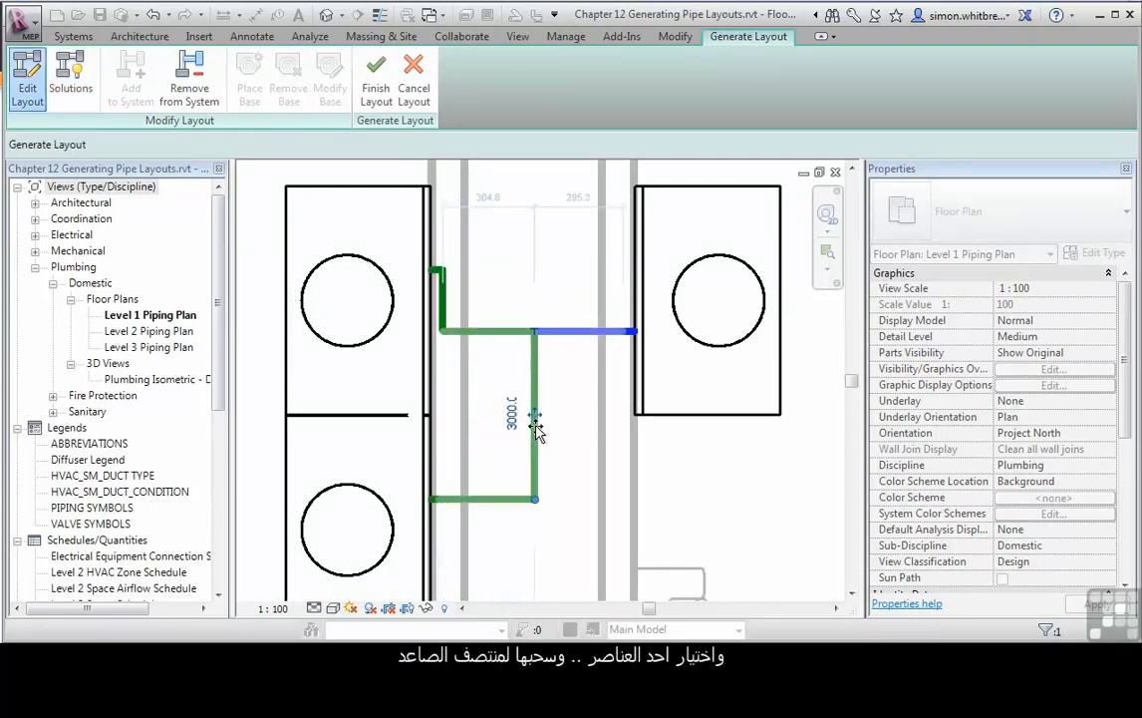
{"action": "left_click", "coordinate": [447, 299]}
{"action": "left_click_drag", "start_coordinate": [448, 302], "coordinate": [537, 312]}
{"action": "scroll", "coordinate": [589, 263], "scroll_direction": "down", "scroll_amount": 2}
{"action": "scroll", "coordinate": [458, 383], "scroll_direction": "down", "scroll_amount": 2}
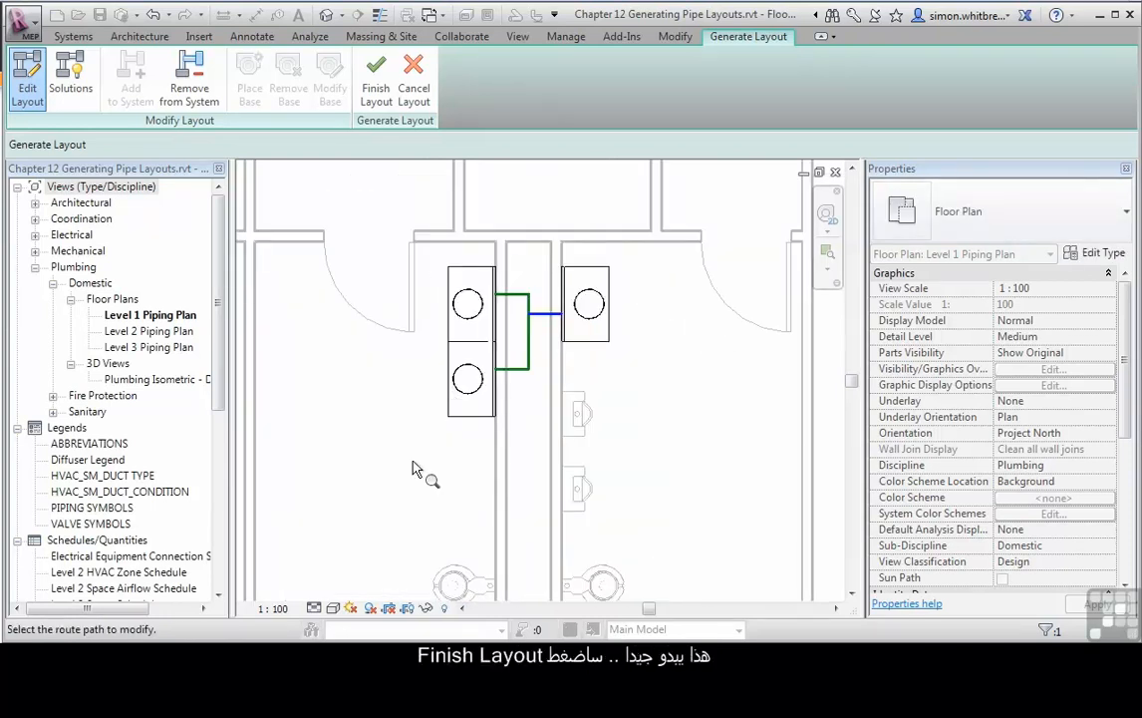
{"action": "scroll", "coordinate": [407, 497], "scroll_direction": "down", "scroll_amount": 2}
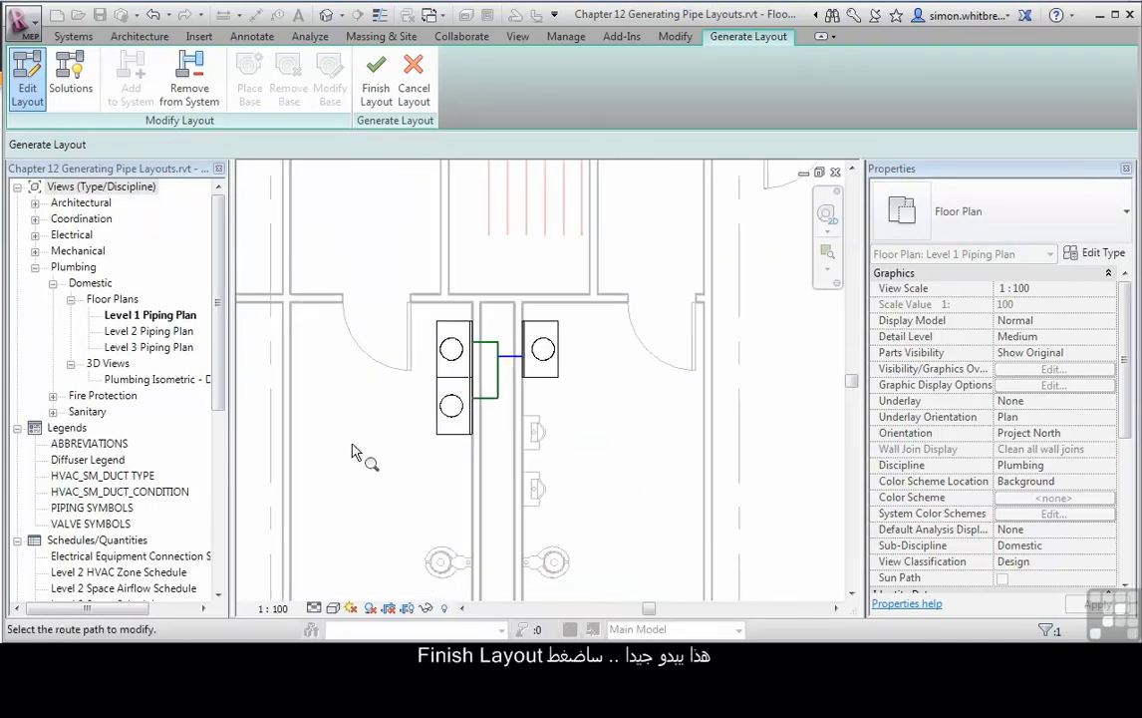
{"action": "left_click", "coordinate": [375, 87]}
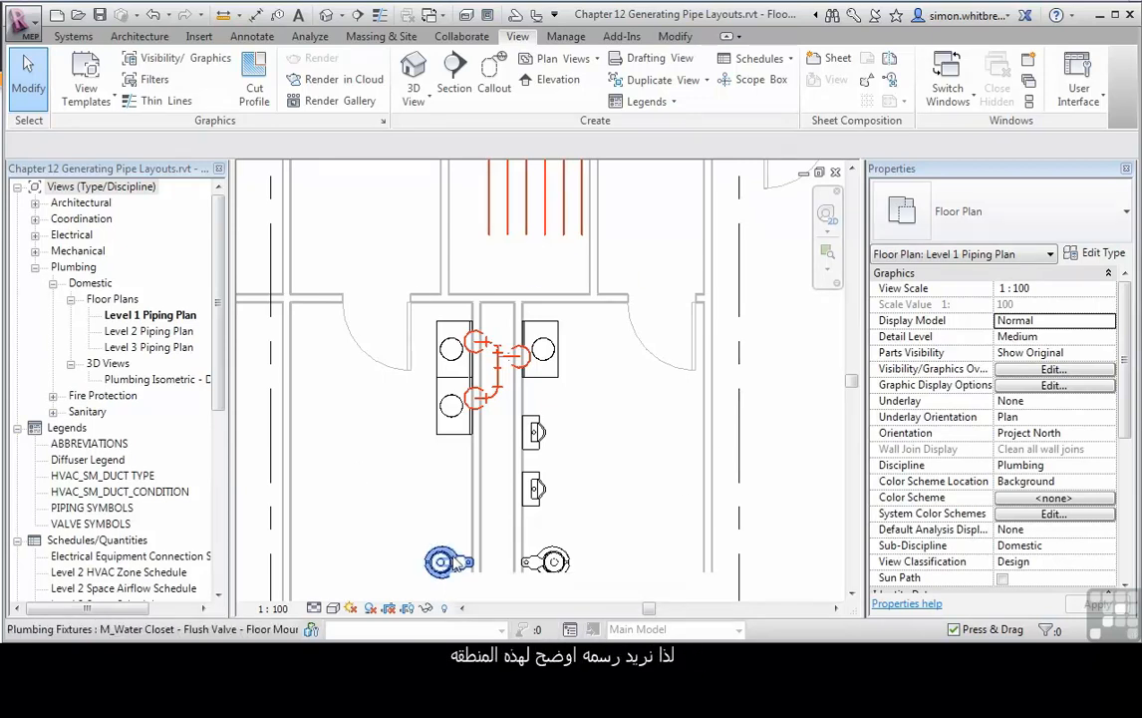
Step: Create a callout around the three lavatories and their new hot water pipes, and open the callout view
{"action": "left_click", "coordinate": [490, 92]}
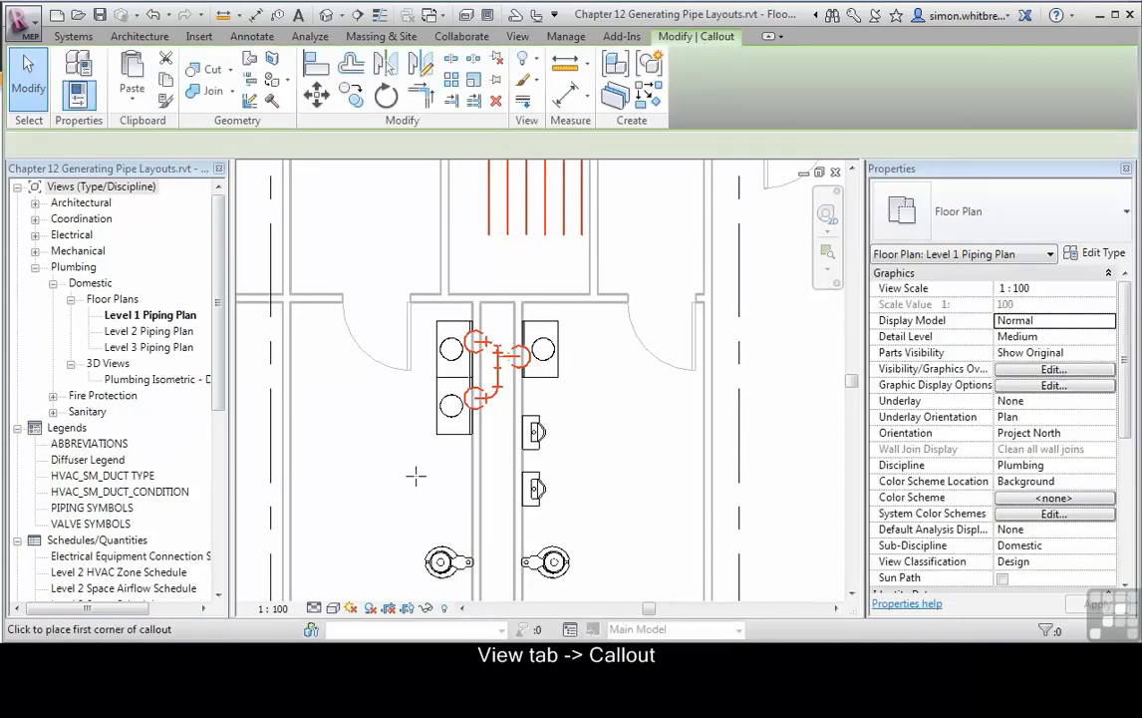
{"action": "left_click", "coordinate": [380, 266]}
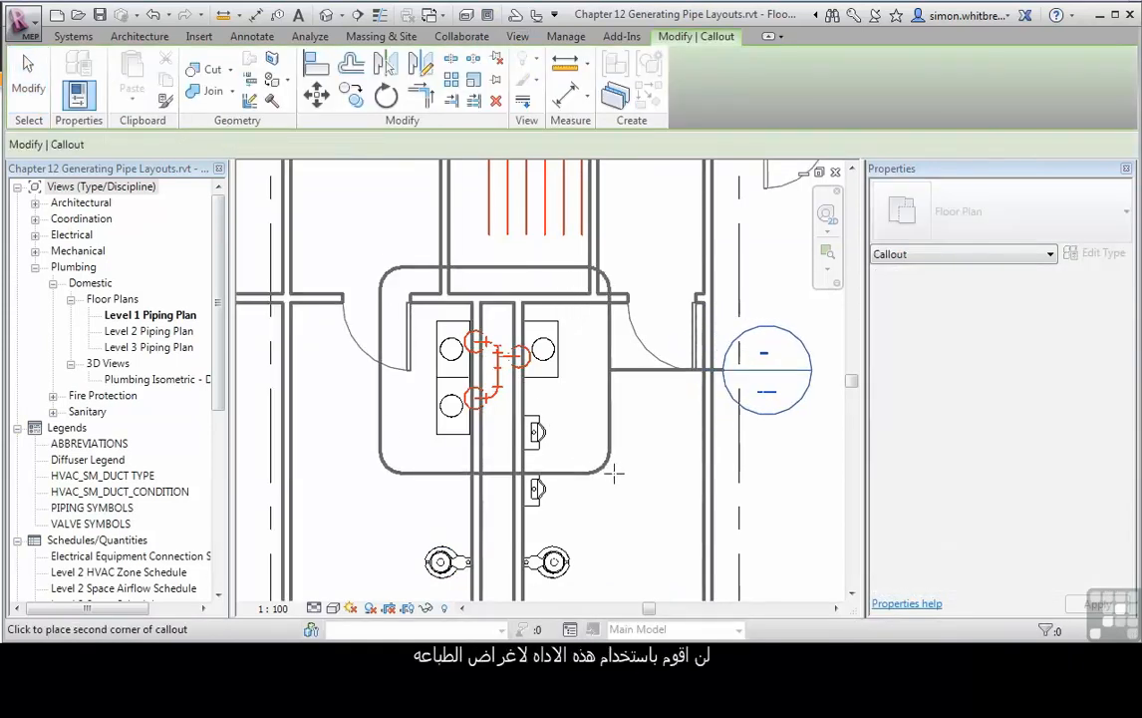
{"action": "left_click", "coordinate": [621, 466]}
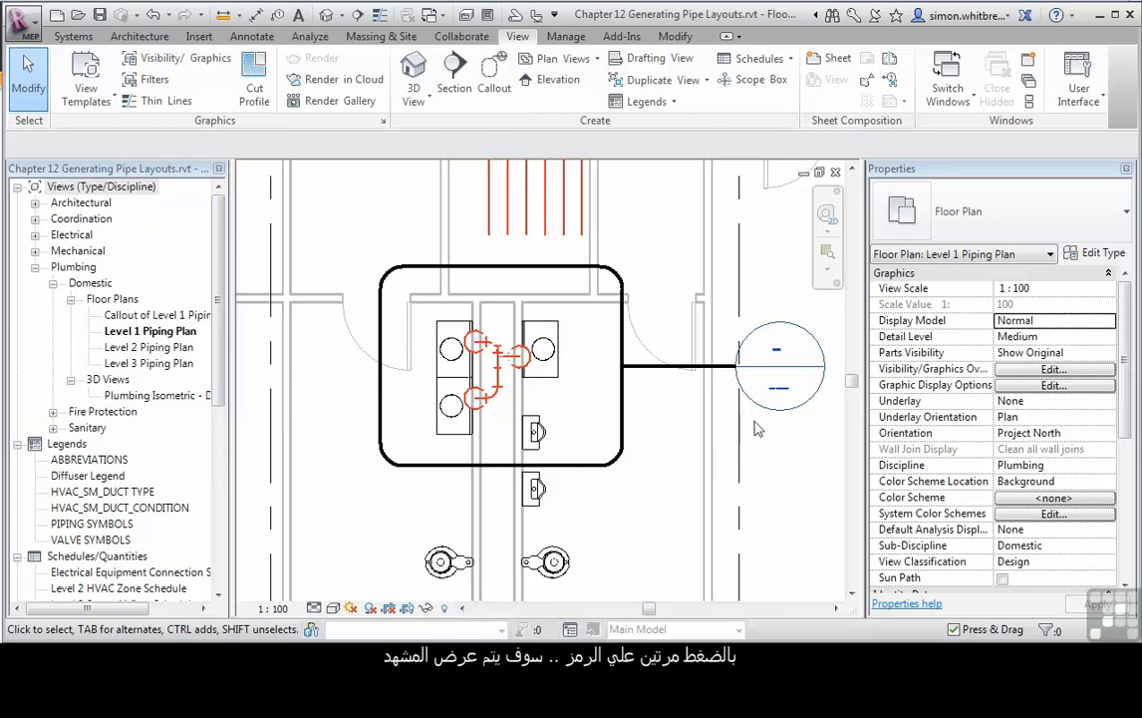
{"action": "double_click", "coordinate": [770, 407]}
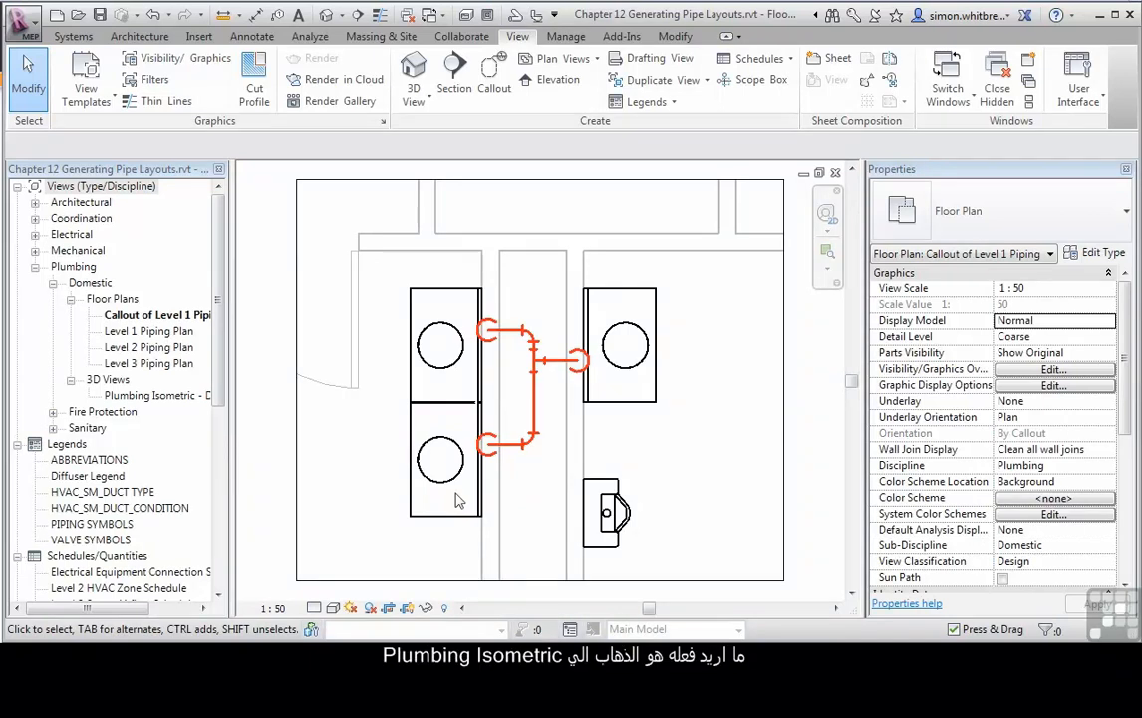
Step: Open the Plumbing Isometric - Domestic Water 3D view, orient it to the Callout of Level 1 Piping Plan and turn it to an isometric angle
{"action": "double_click", "coordinate": [137, 398]}
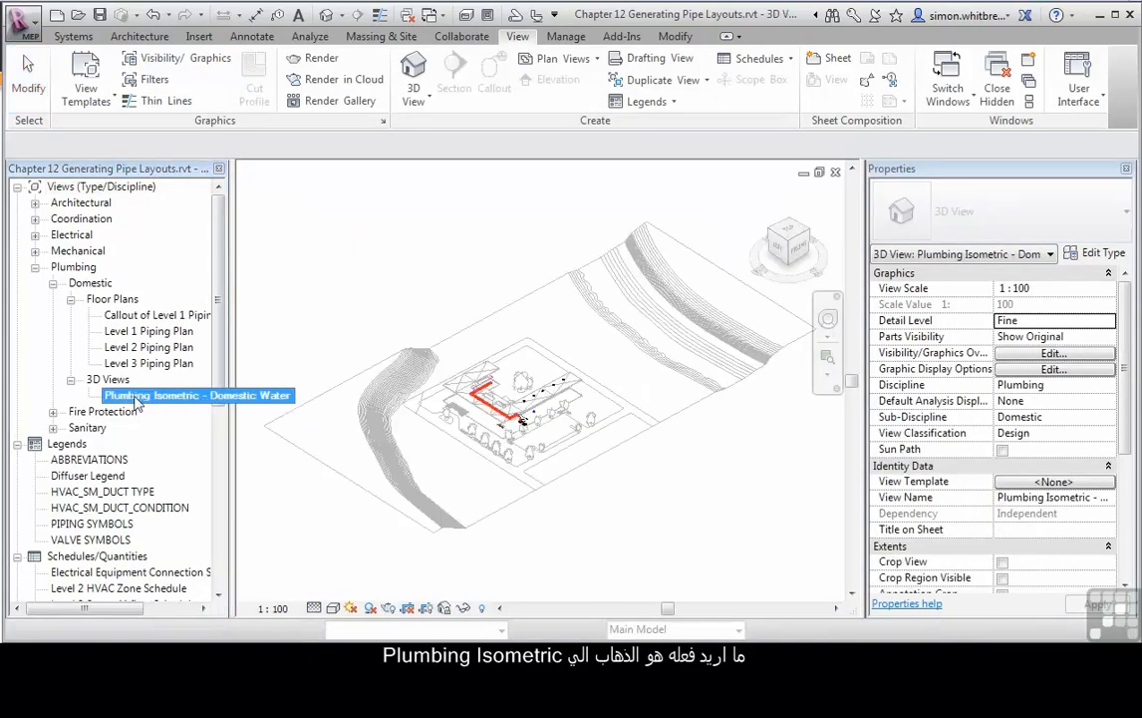
{"action": "right_click", "coordinate": [801, 256]}
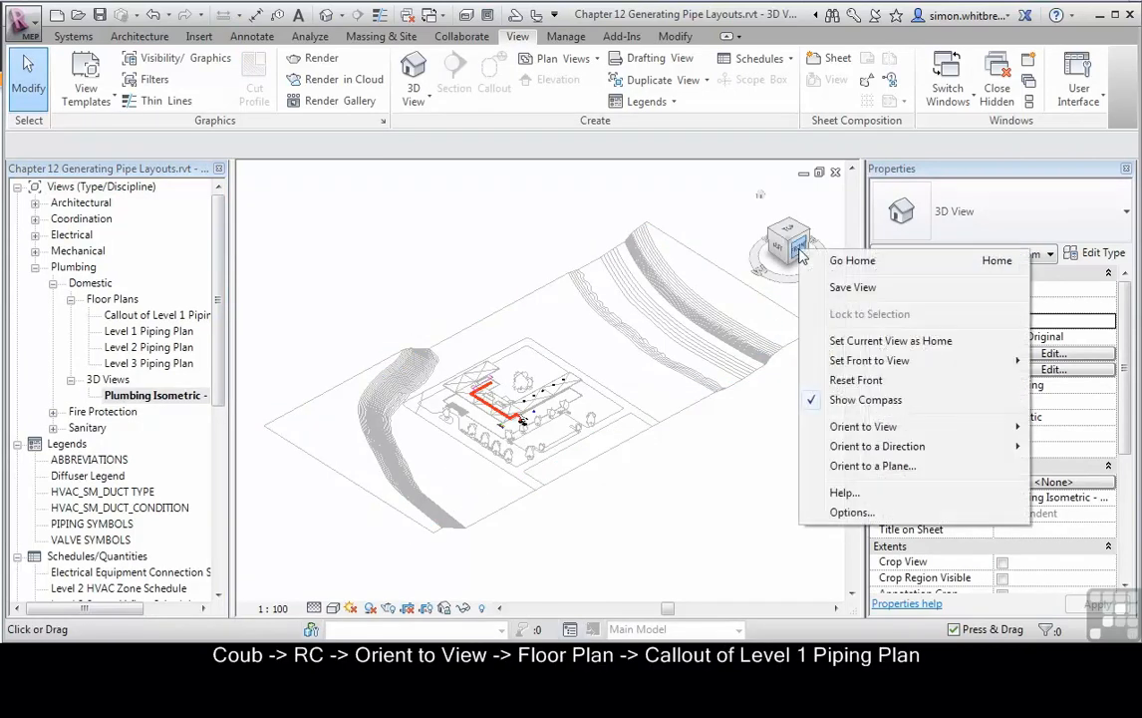
{"action": "mouse_move", "coordinate": [845, 431]}
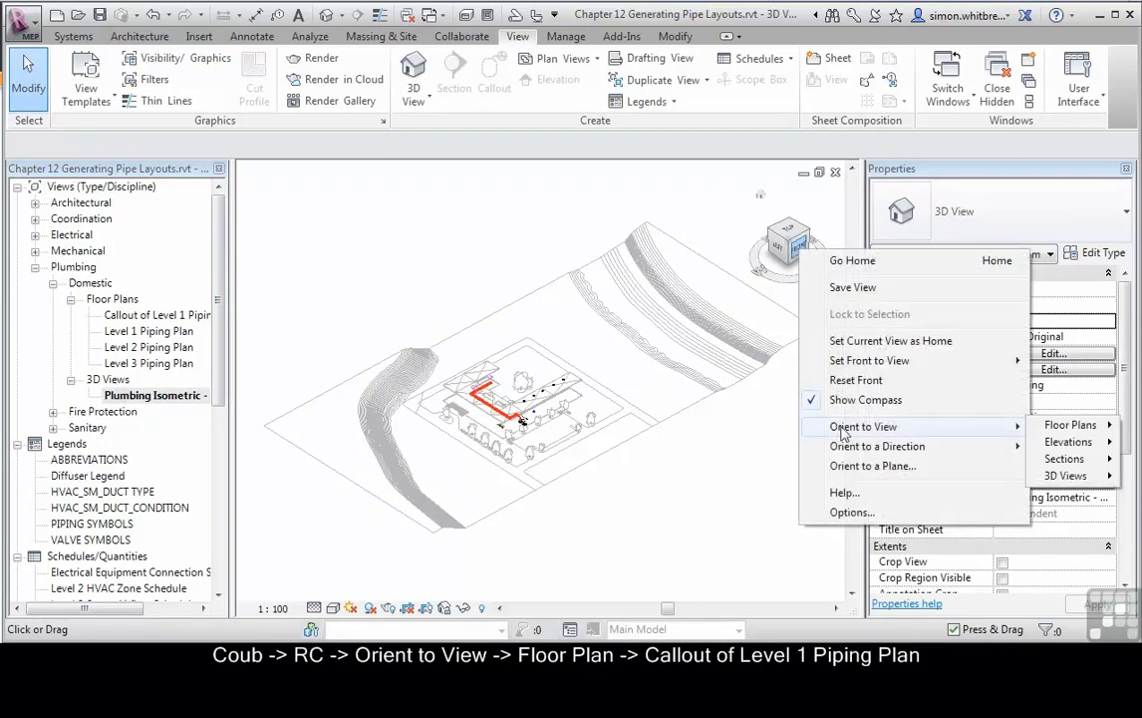
{"action": "mouse_move", "coordinate": [1050, 429]}
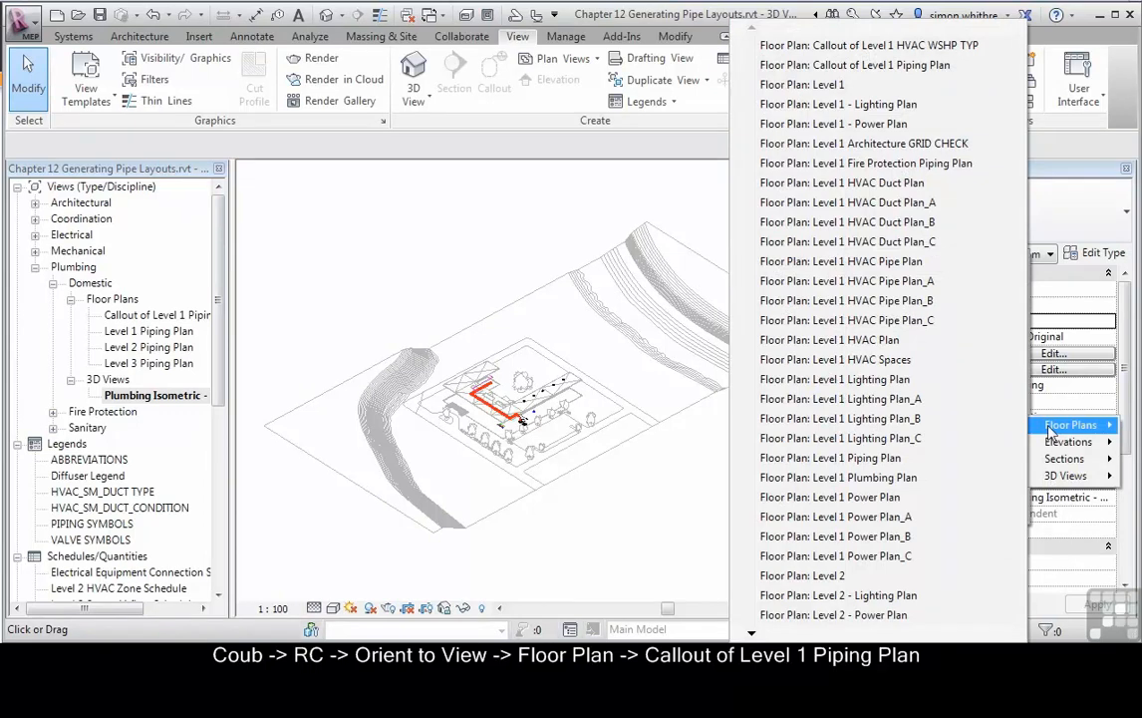
{"action": "left_click", "coordinate": [844, 67]}
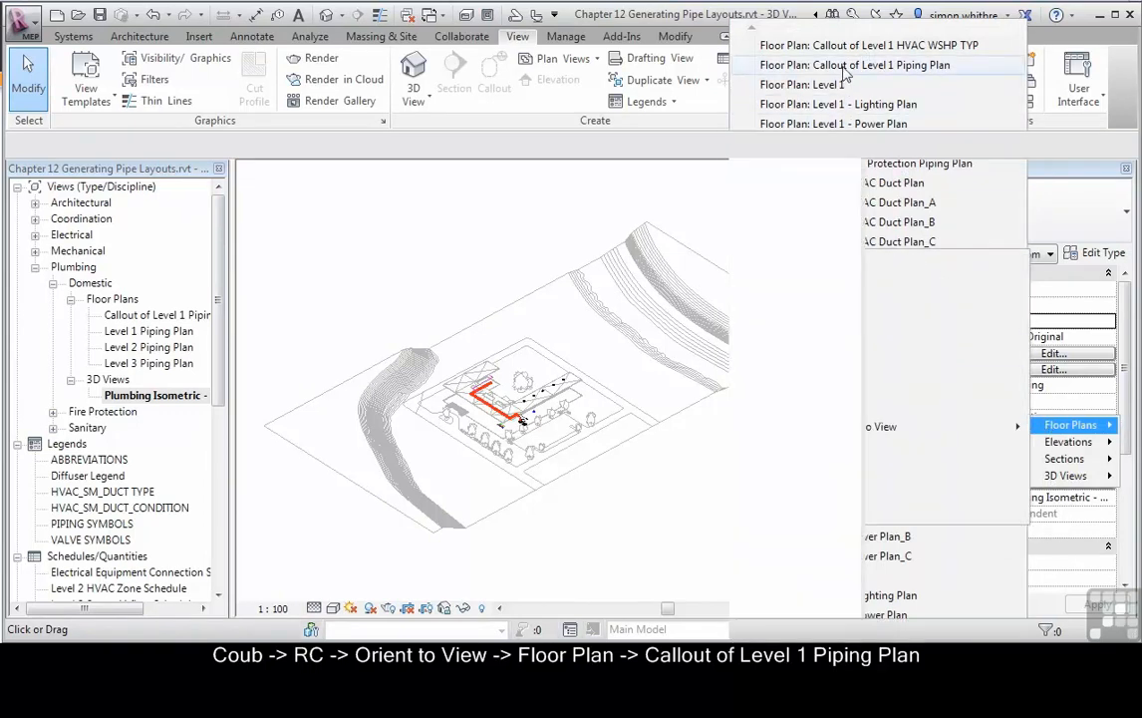
{"action": "left_click", "coordinate": [777, 254]}
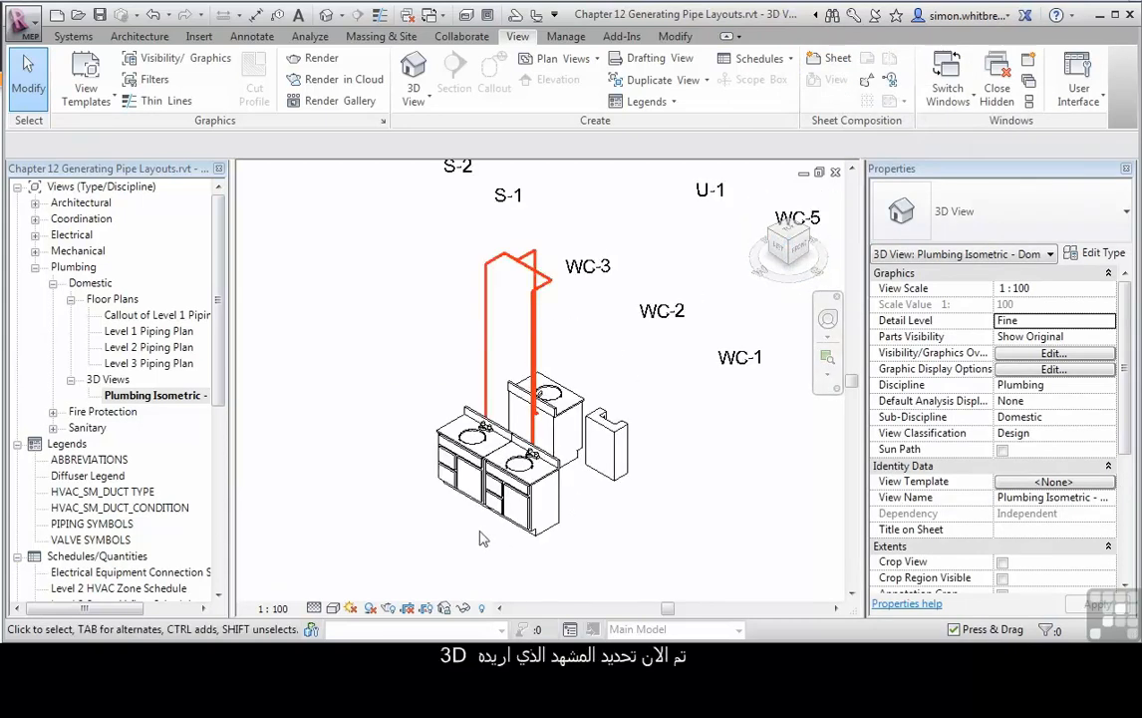
Step: Examine the hot water pipe runs above the lavatories from other 3D angles and return to the Level 1 Piping Plan
{"action": "middle_click_drag", "start_coordinate": [584, 532], "coordinate": [459, 483], "text": "shift"}
{"action": "middle_click_drag", "start_coordinate": [483, 535], "coordinate": [641, 538], "text": "shift"}
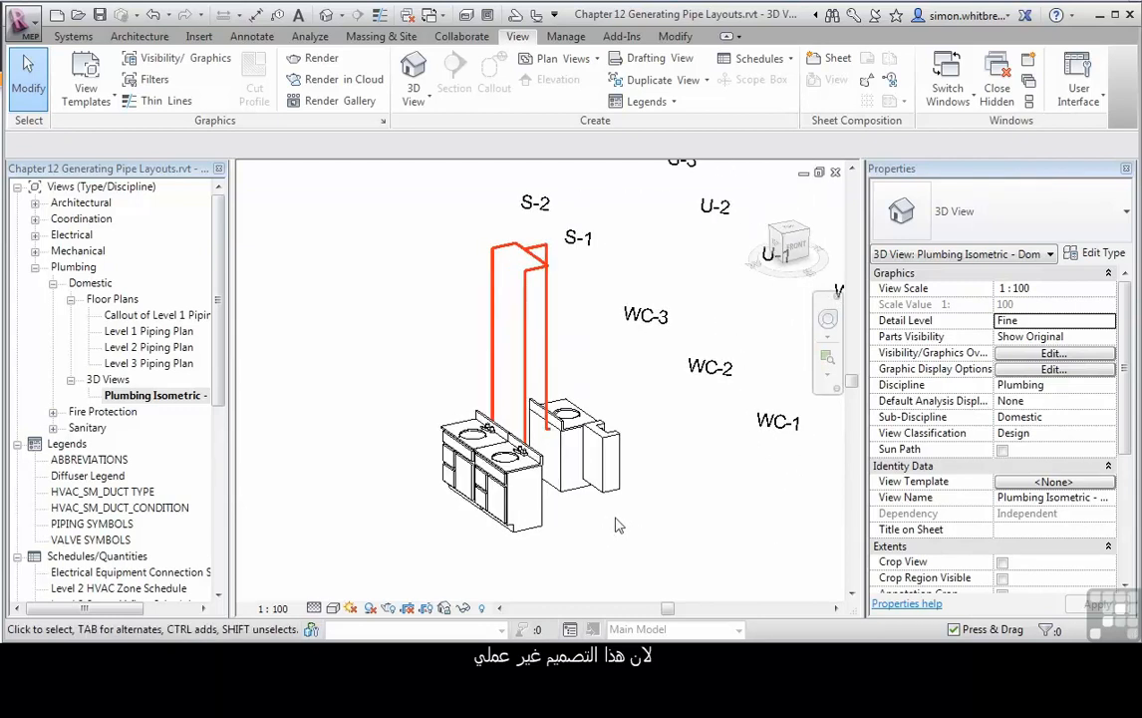
{"action": "double_click", "coordinate": [140, 332]}
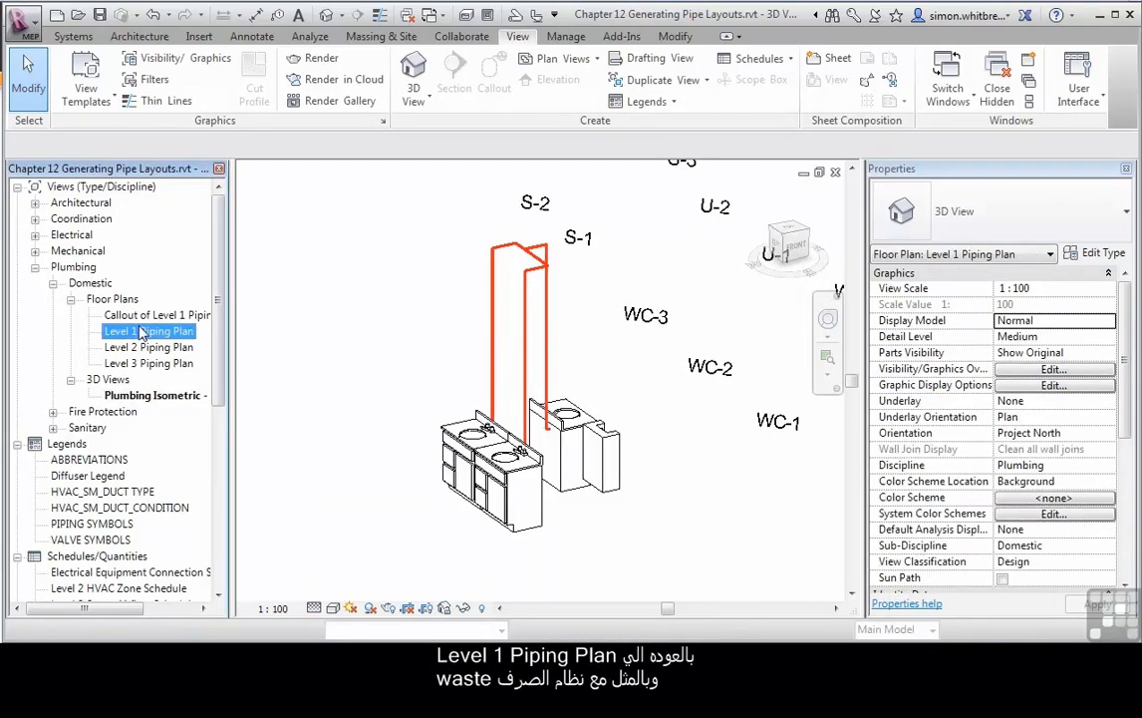
Step: Generate a pipe layout for the Level 1 South Waste system starting from the lowest water closet in the west row
{"action": "middle_click_drag", "start_coordinate": [460, 566], "coordinate": [439, 513]}
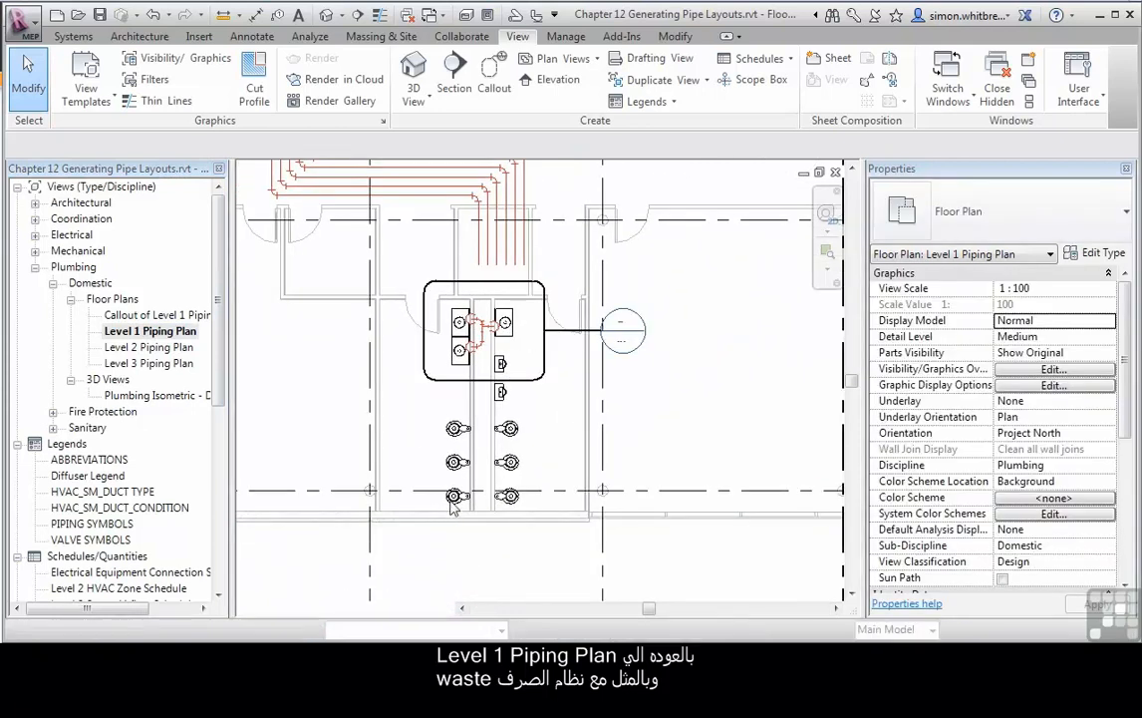
{"action": "left_click", "coordinate": [456, 495]}
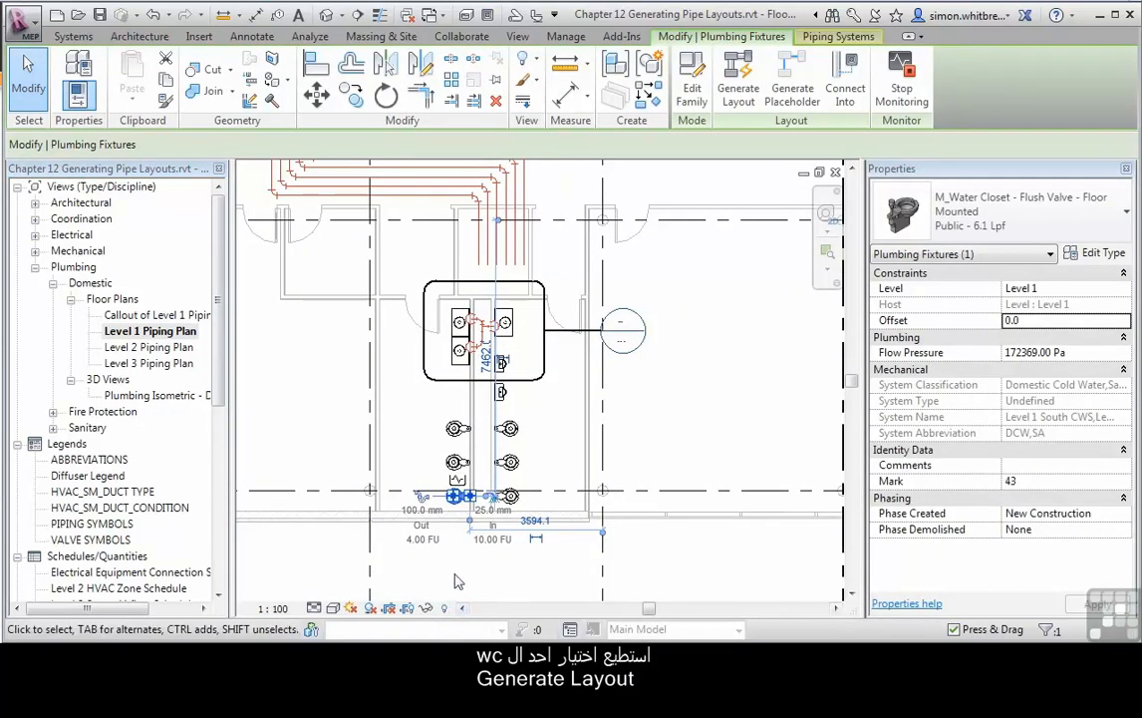
{"action": "left_click", "coordinate": [737, 90]}
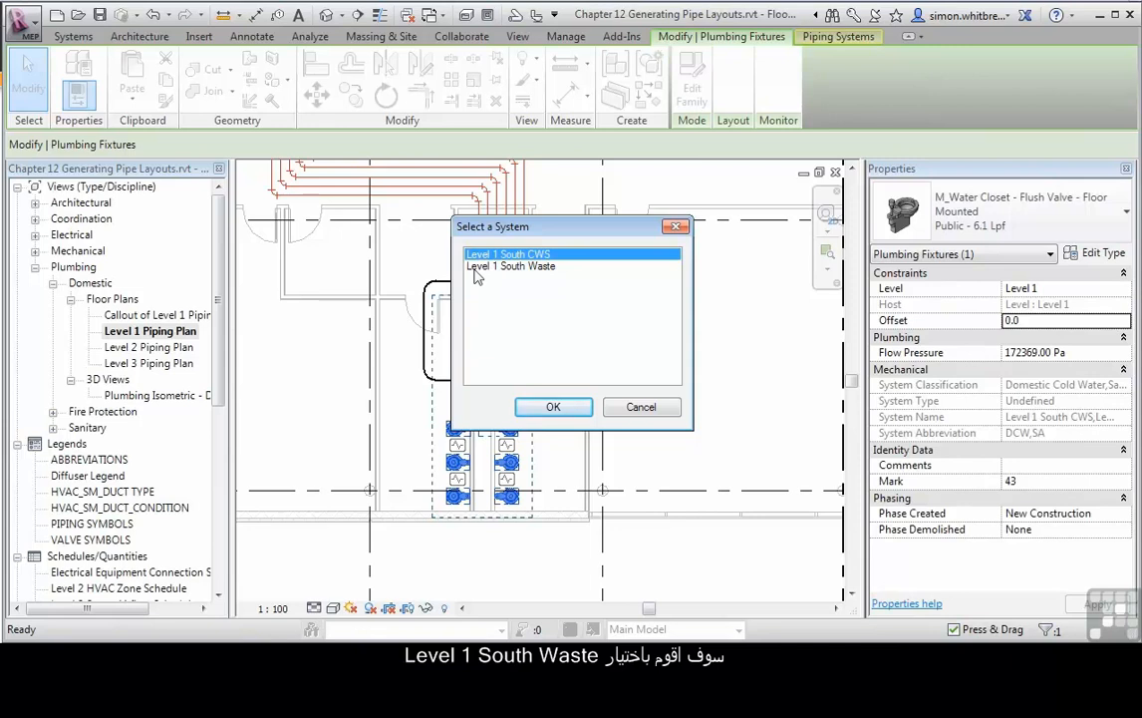
{"action": "left_click", "coordinate": [519, 267]}
{"action": "left_click", "coordinate": [551, 407]}
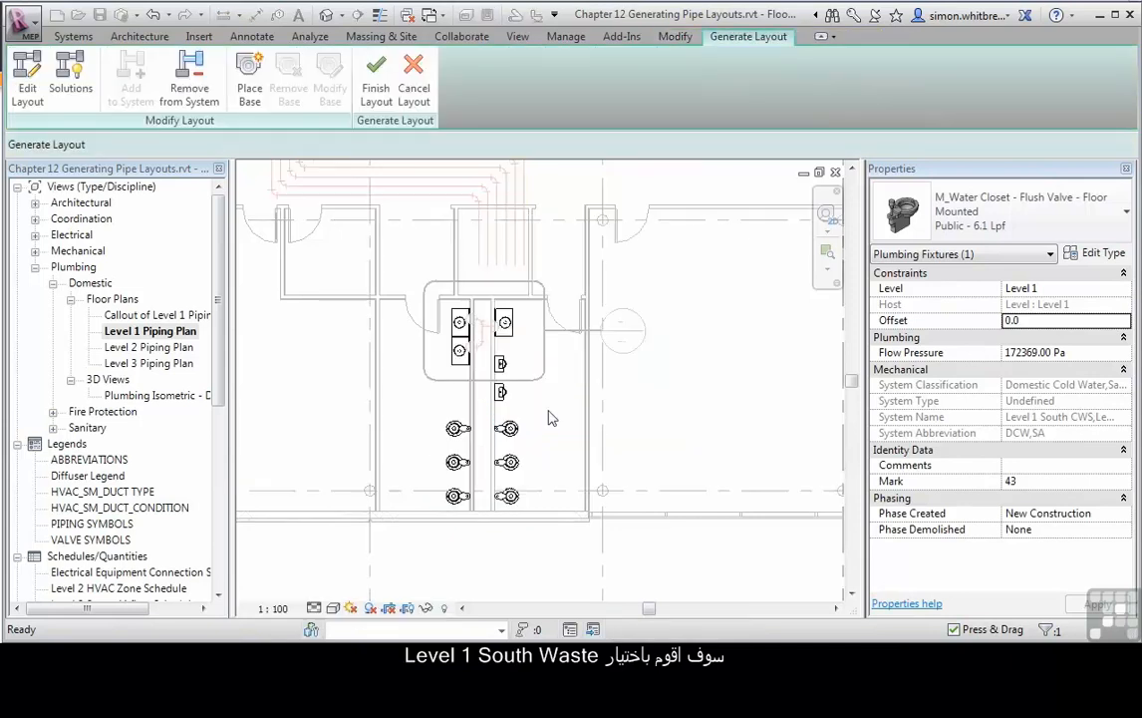
Step: Browse to the fourth Network solution and set the sanitary branch pipe offset to -500 in the conversion settings
{"action": "left_click", "coordinate": [400, 144]}
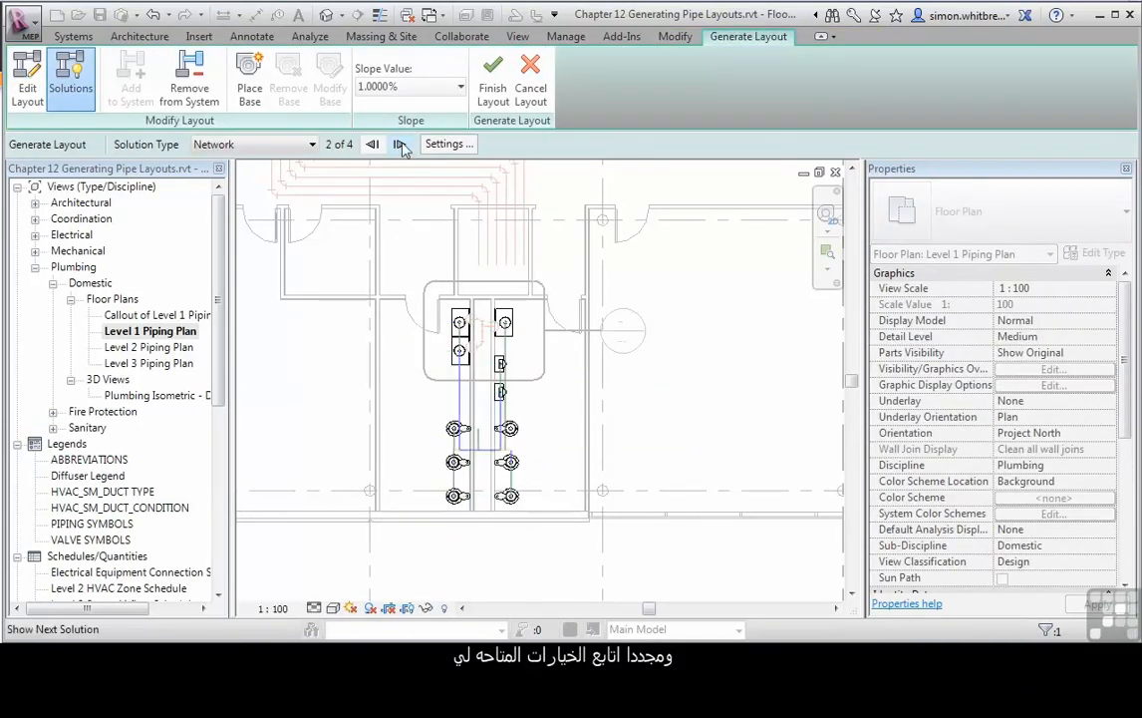
{"action": "left_click", "coordinate": [400, 144]}
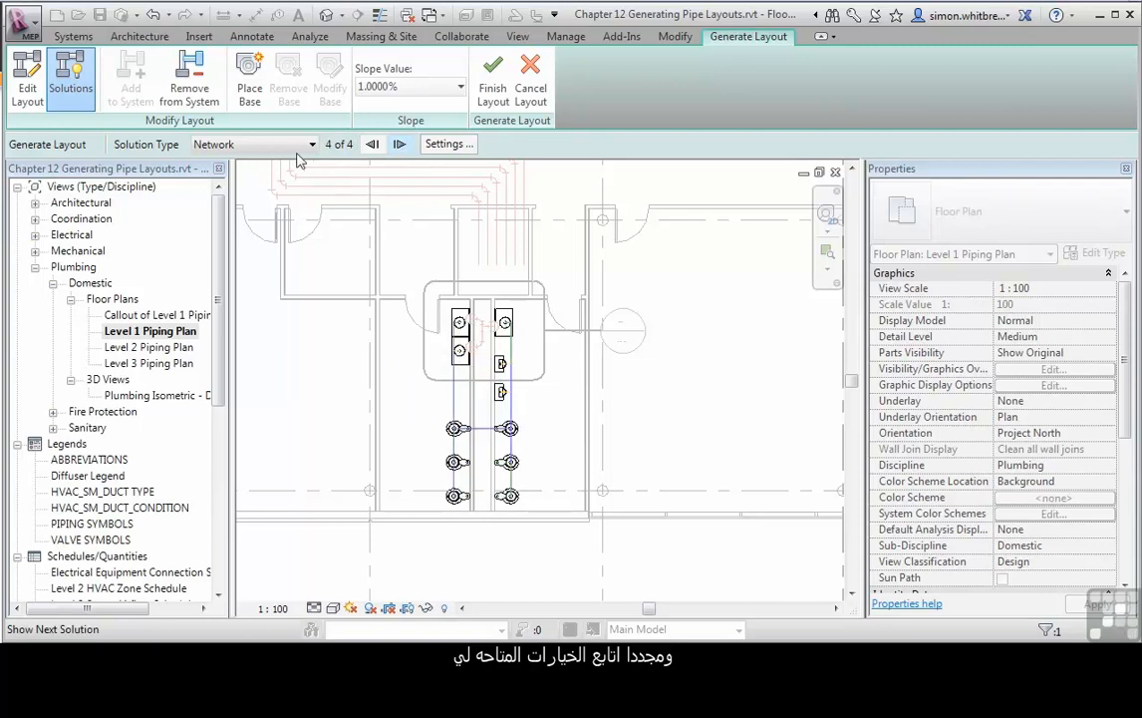
{"action": "left_click", "coordinate": [448, 144]}
{"action": "left_click", "coordinate": [479, 201]}
{"action": "left_click_drag", "start_coordinate": [478, 199], "coordinate": [471, 199]}
{"action": "type", "text": "500.0"}
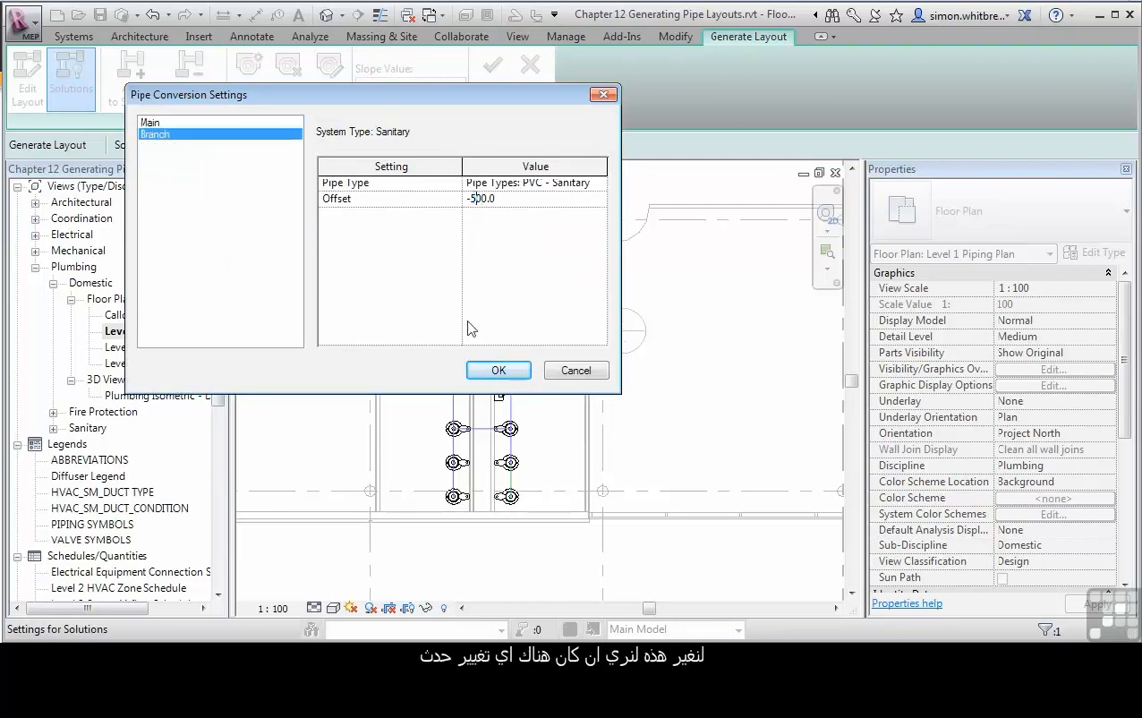
{"action": "left_click", "coordinate": [493, 377]}
Step: Compare the available Network, Perimeter and Intersections routing solutions for the waste pipes
{"action": "left_click", "coordinate": [399, 145]}
{"action": "left_click", "coordinate": [400, 144]}
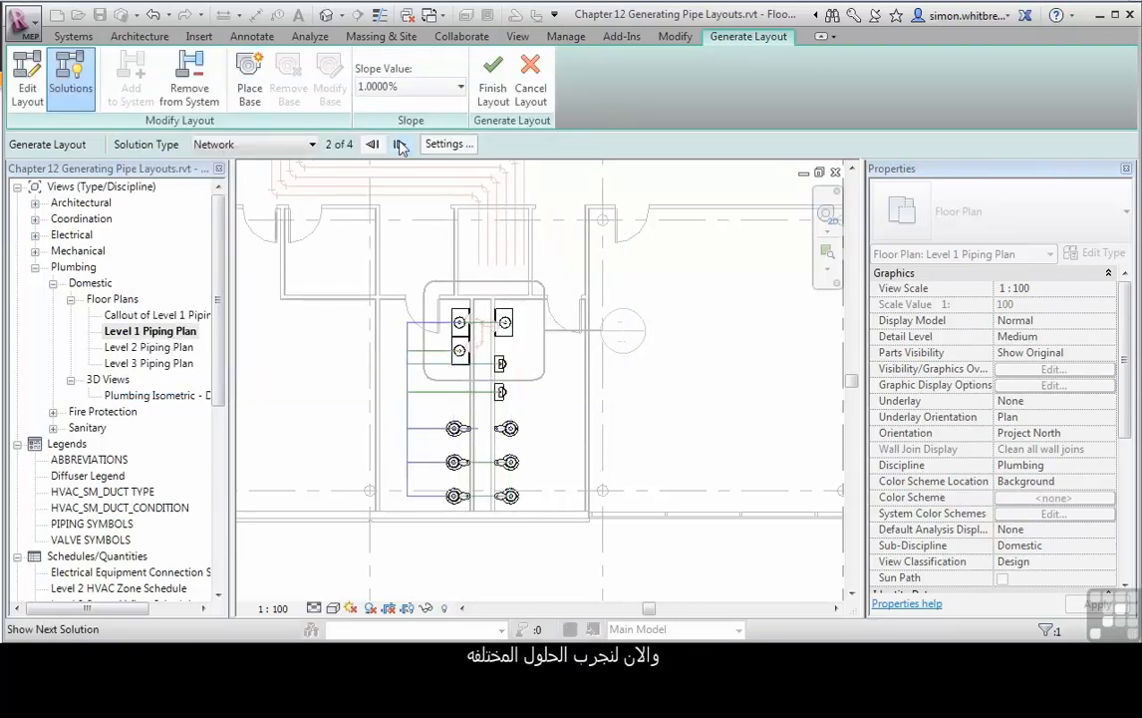
{"action": "left_click", "coordinate": [263, 147]}
{"action": "left_click", "coordinate": [209, 172]}
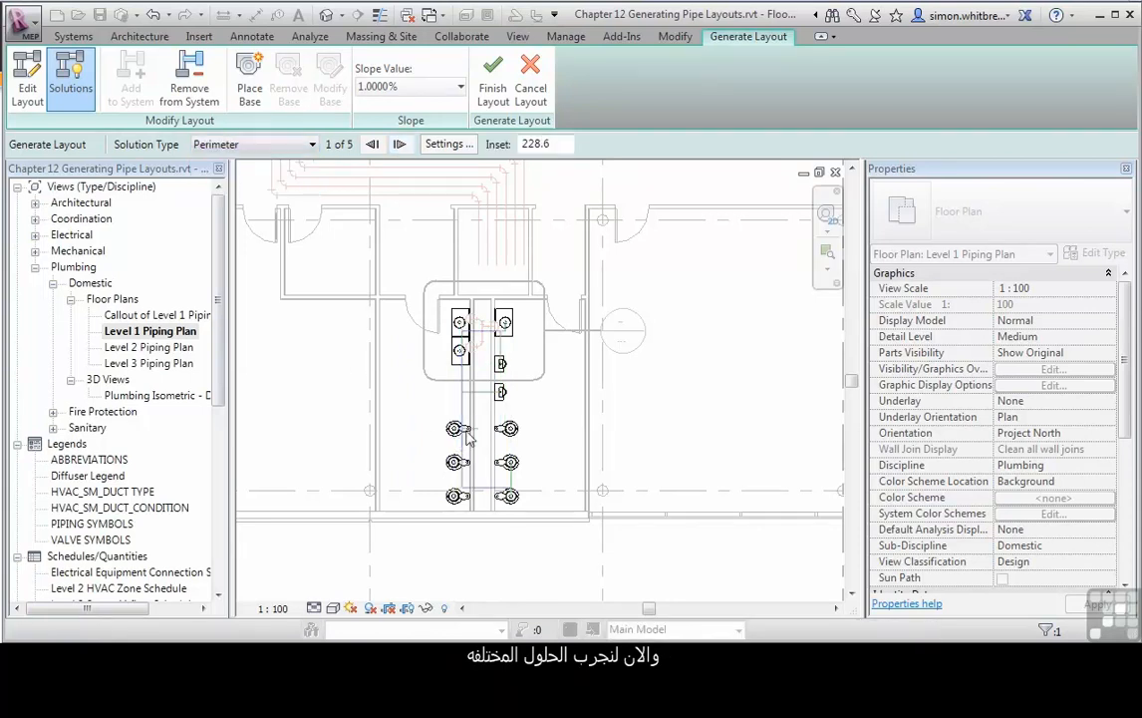
{"action": "left_click", "coordinate": [400, 145]}
{"action": "left_click", "coordinate": [400, 145]}
{"action": "left_click", "coordinate": [400, 144]}
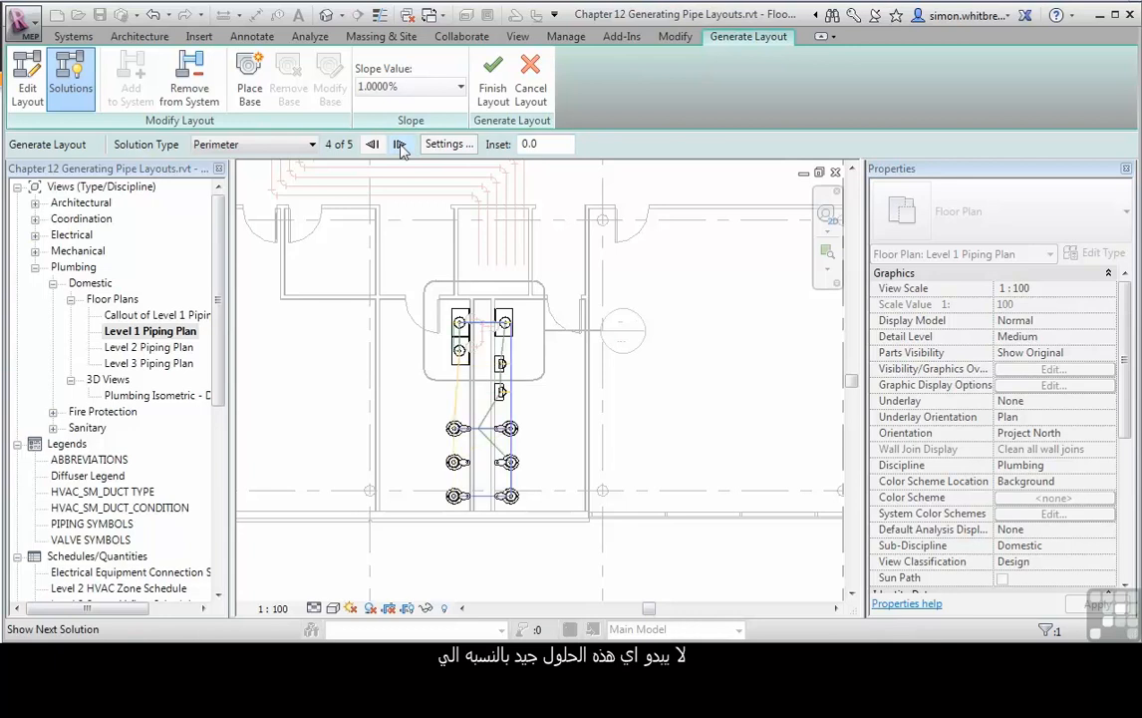
{"action": "left_click", "coordinate": [280, 148]}
{"action": "left_click", "coordinate": [214, 184]}
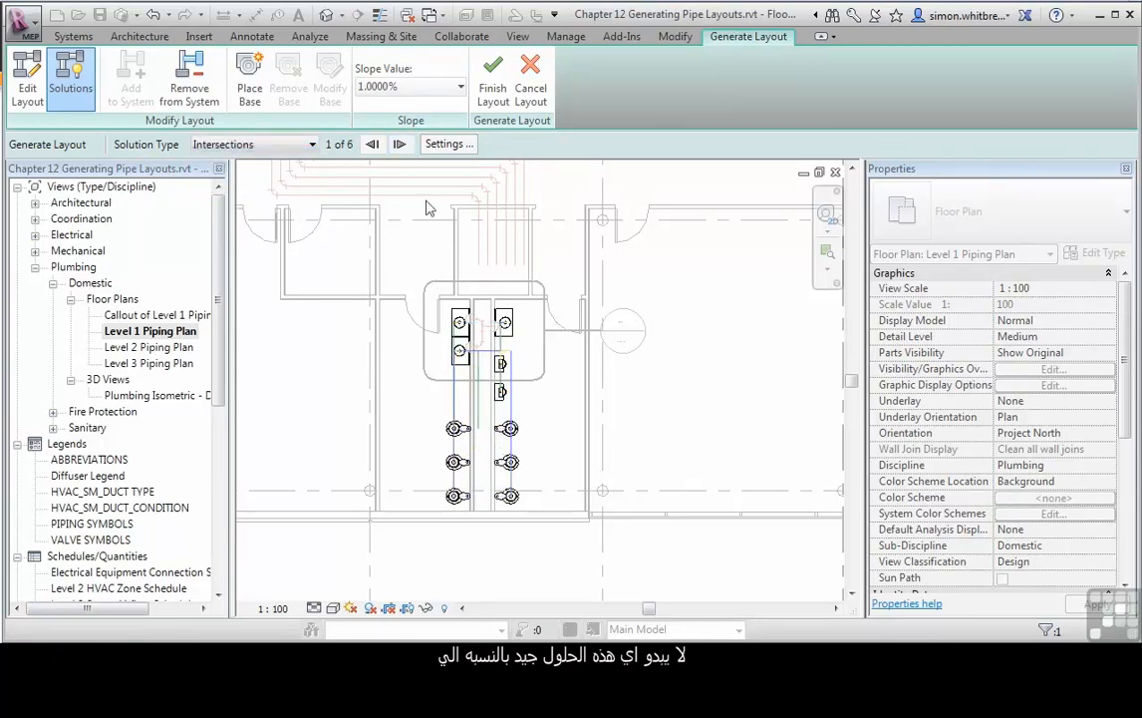
{"action": "left_click", "coordinate": [398, 144]}
{"action": "left_click", "coordinate": [399, 145]}
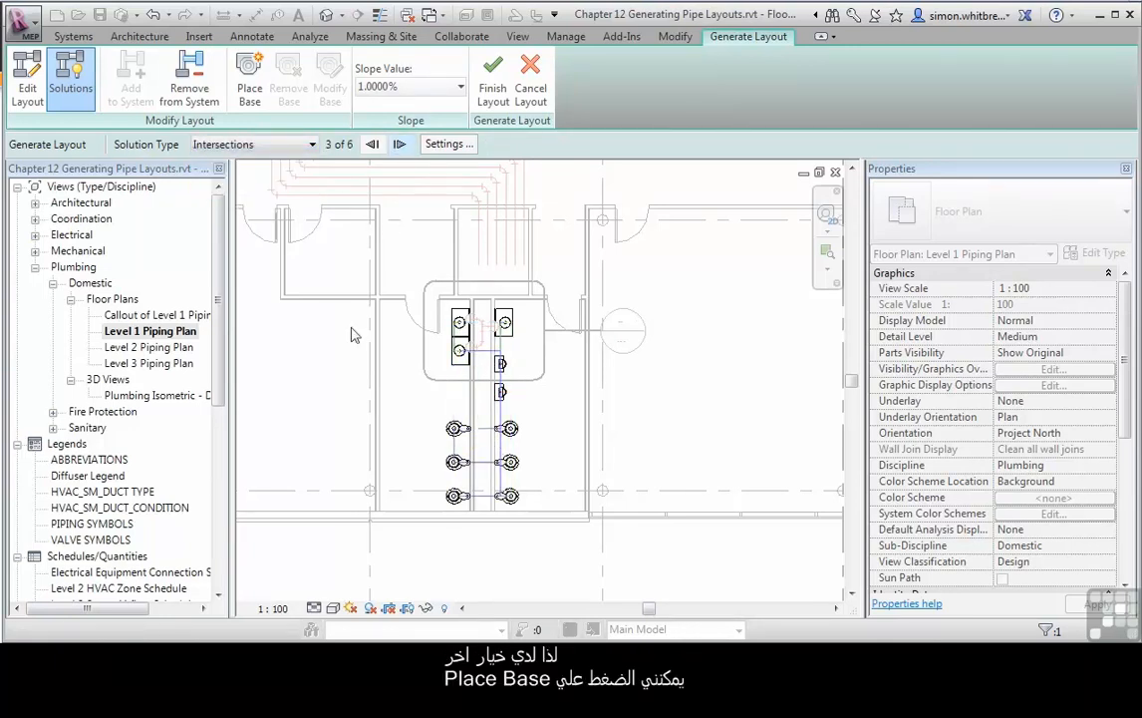
Step: Place a layout base just above the lavatories in line with the riser space and set its offset to -500
{"action": "left_click", "coordinate": [248, 92]}
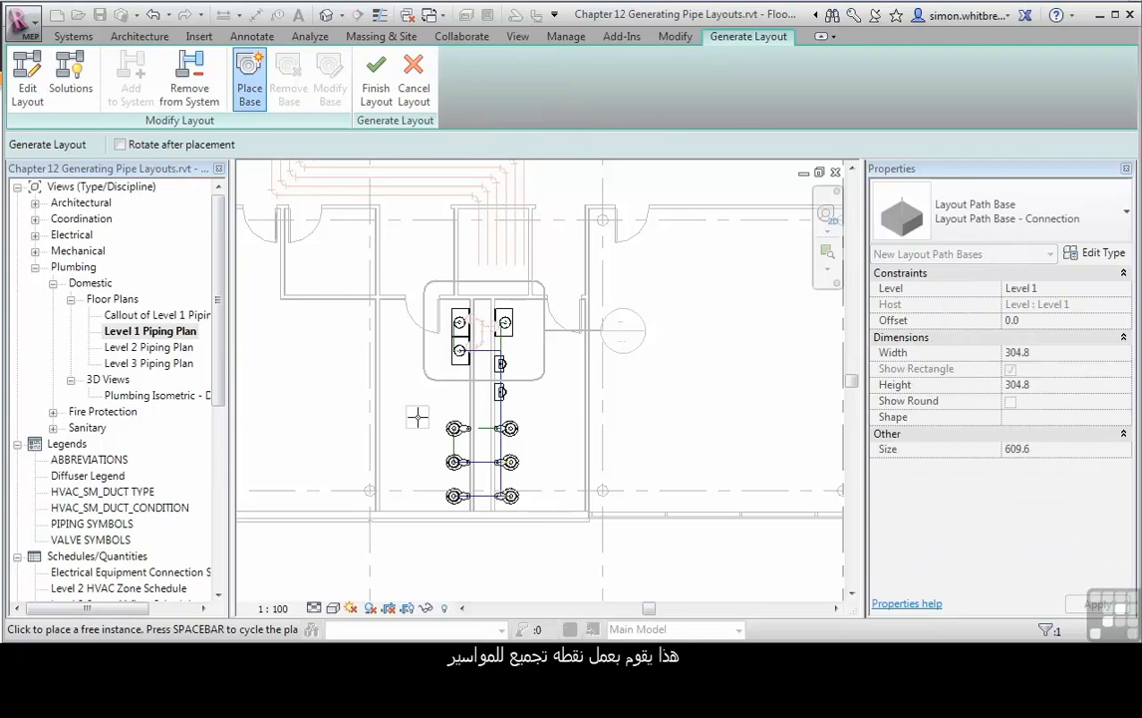
{"action": "left_click", "coordinate": [438, 264]}
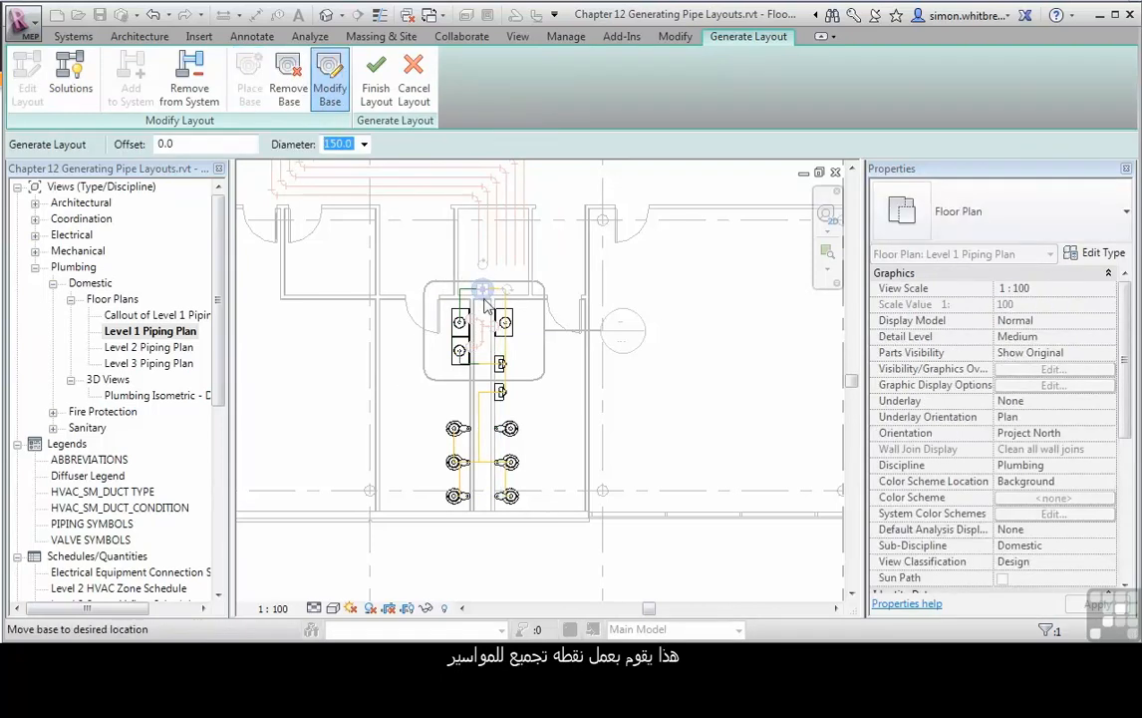
{"action": "double_click", "coordinate": [214, 144]}
{"action": "type", "text": "-5"}
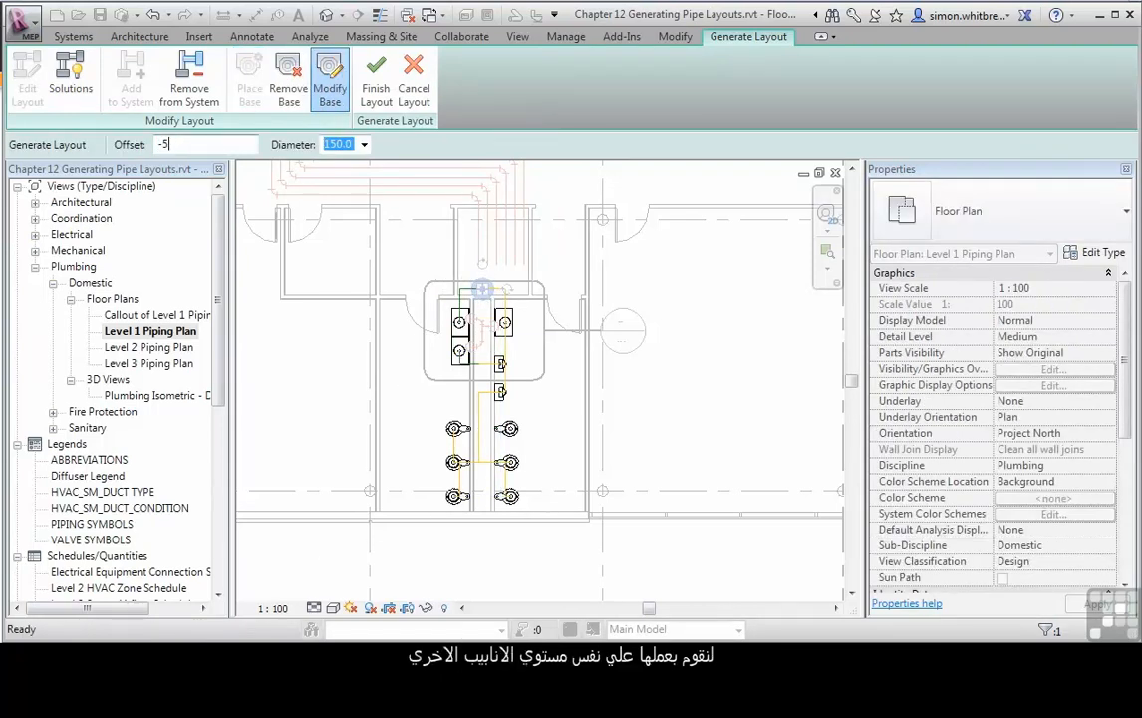
{"action": "type", "text": "00"}
{"action": "key", "text": "Return"}
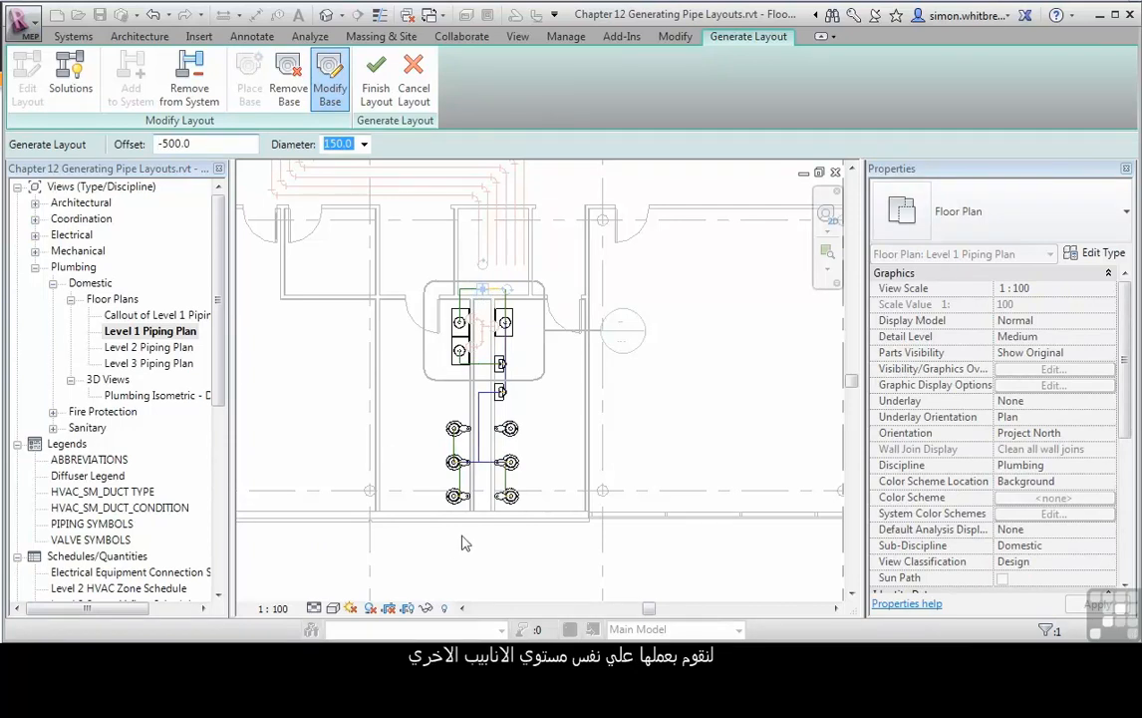
Step: Go through the Intersections solutions with the base in place, and switch to Network solution 4 of 4
{"action": "left_click", "coordinate": [71, 76]}
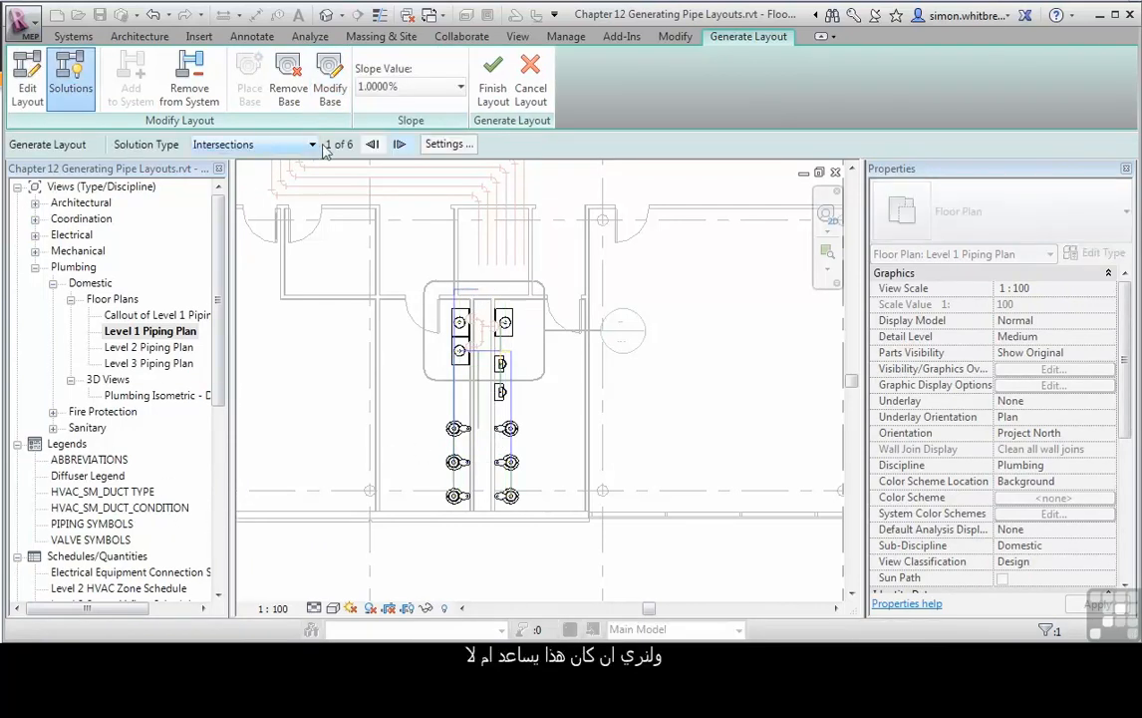
{"action": "left_click", "coordinate": [398, 146]}
{"action": "left_click", "coordinate": [399, 146]}
{"action": "left_click", "coordinate": [398, 145]}
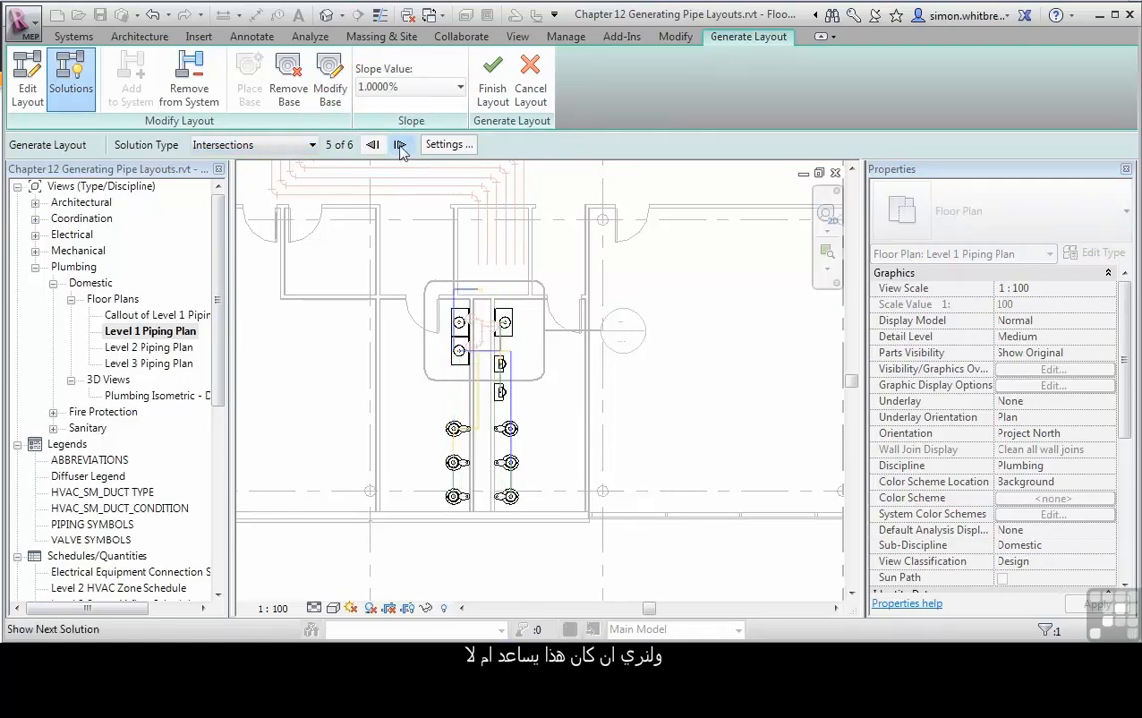
{"action": "left_click", "coordinate": [399, 145]}
{"action": "left_click", "coordinate": [297, 146]}
{"action": "left_click", "coordinate": [239, 164]}
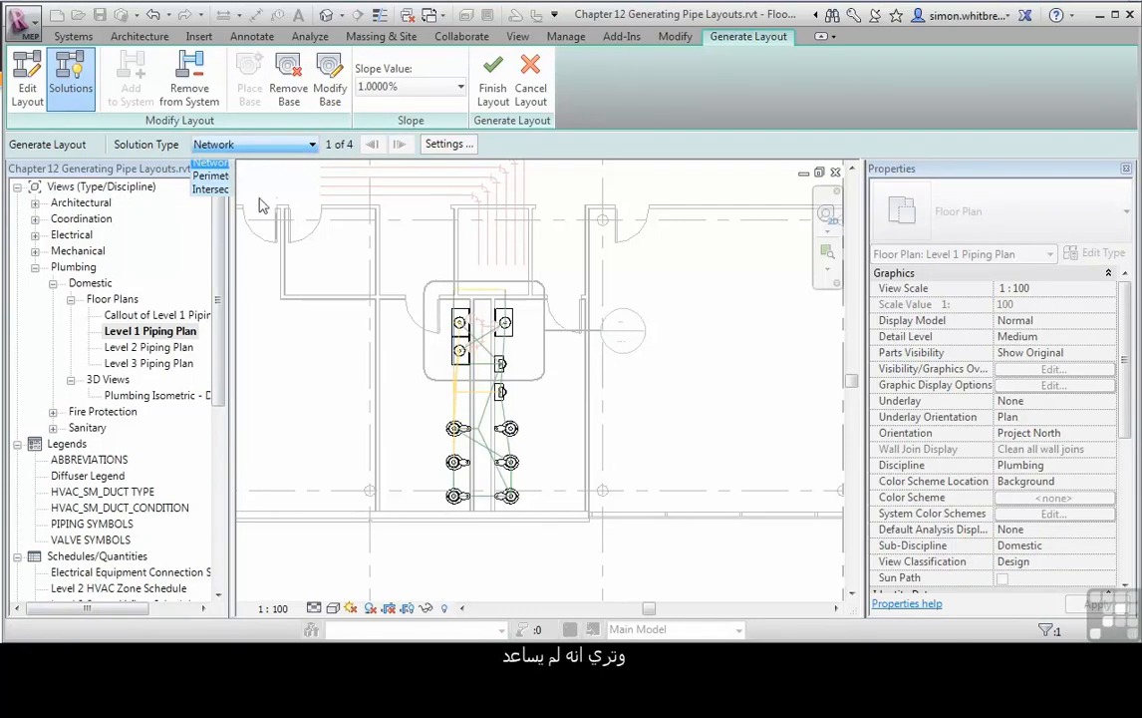
{"action": "left_click", "coordinate": [402, 145]}
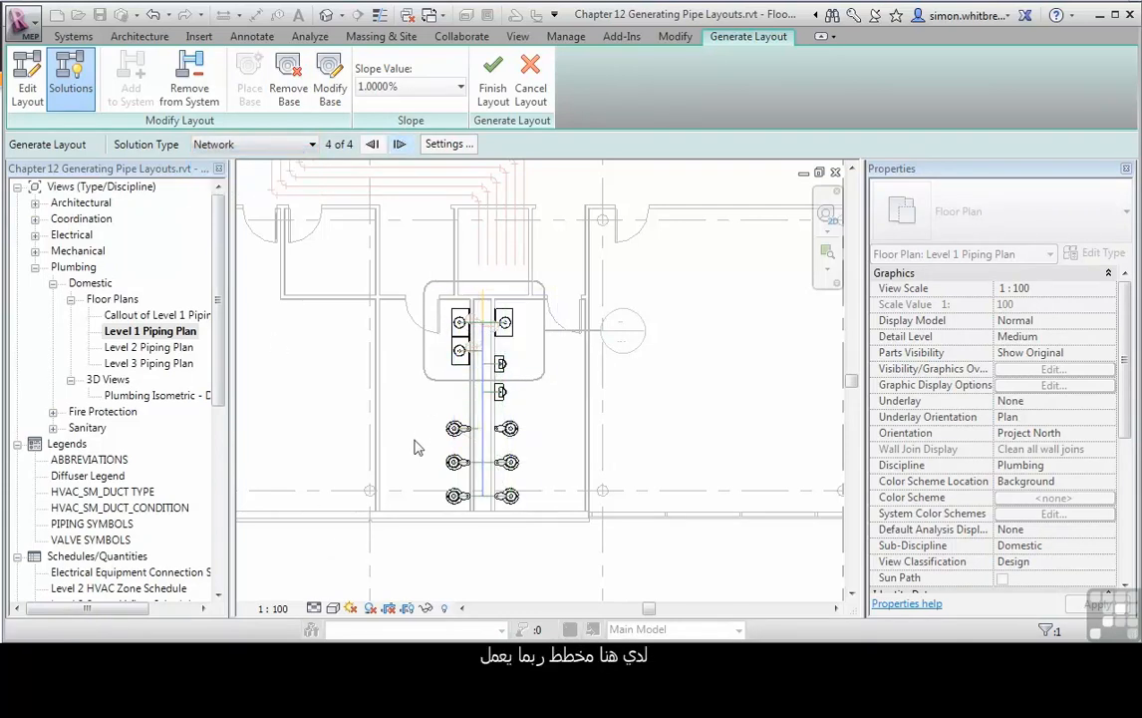
Step: Set the base offset to -800 and select Network solution 4 of 4 again
{"action": "scroll", "coordinate": [483, 317], "scroll_direction": "up", "scroll_amount": 5}
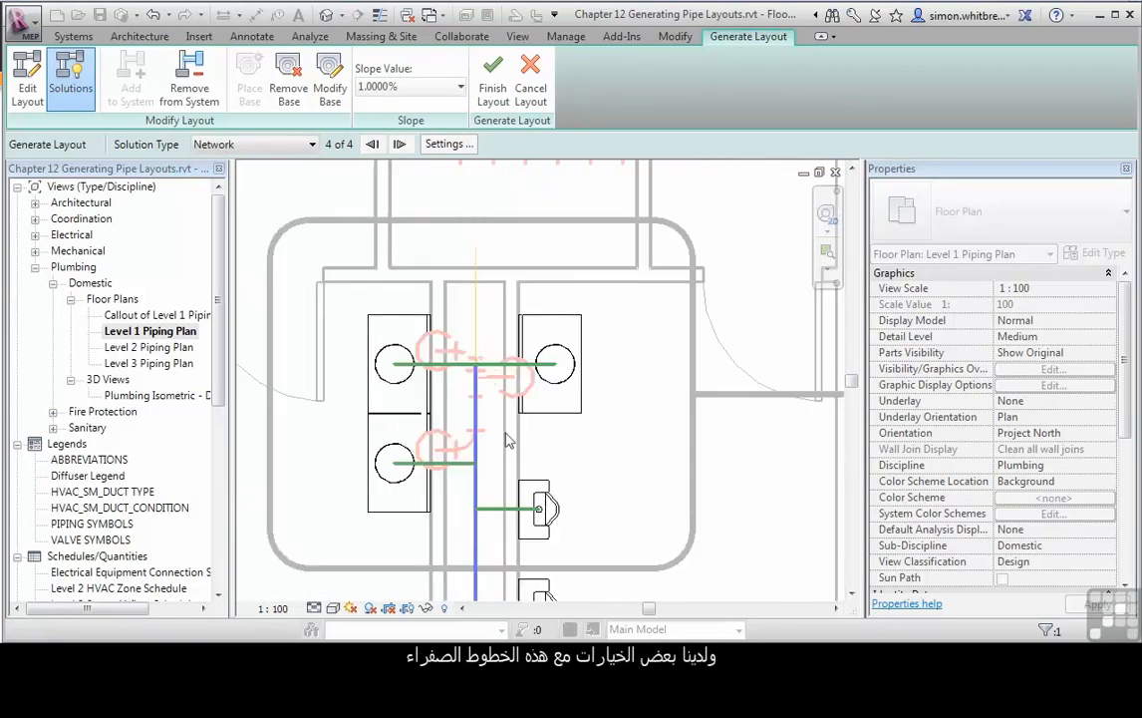
{"action": "left_click", "coordinate": [330, 82]}
{"action": "left_click_drag", "start_coordinate": [163, 144], "coordinate": [168, 144]}
{"action": "type", "text": "8"}
{"action": "left_click", "coordinate": [61, 88]}
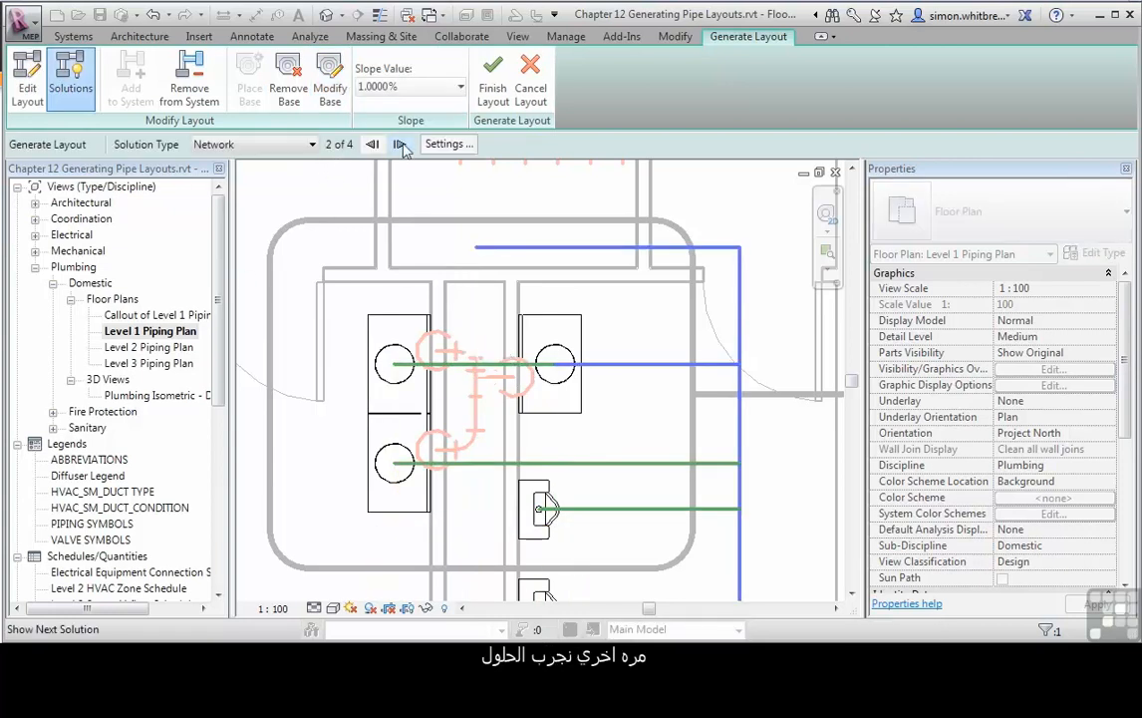
{"action": "left_click", "coordinate": [399, 144]}
{"action": "left_click", "coordinate": [398, 143]}
{"action": "left_click", "coordinate": [399, 144]}
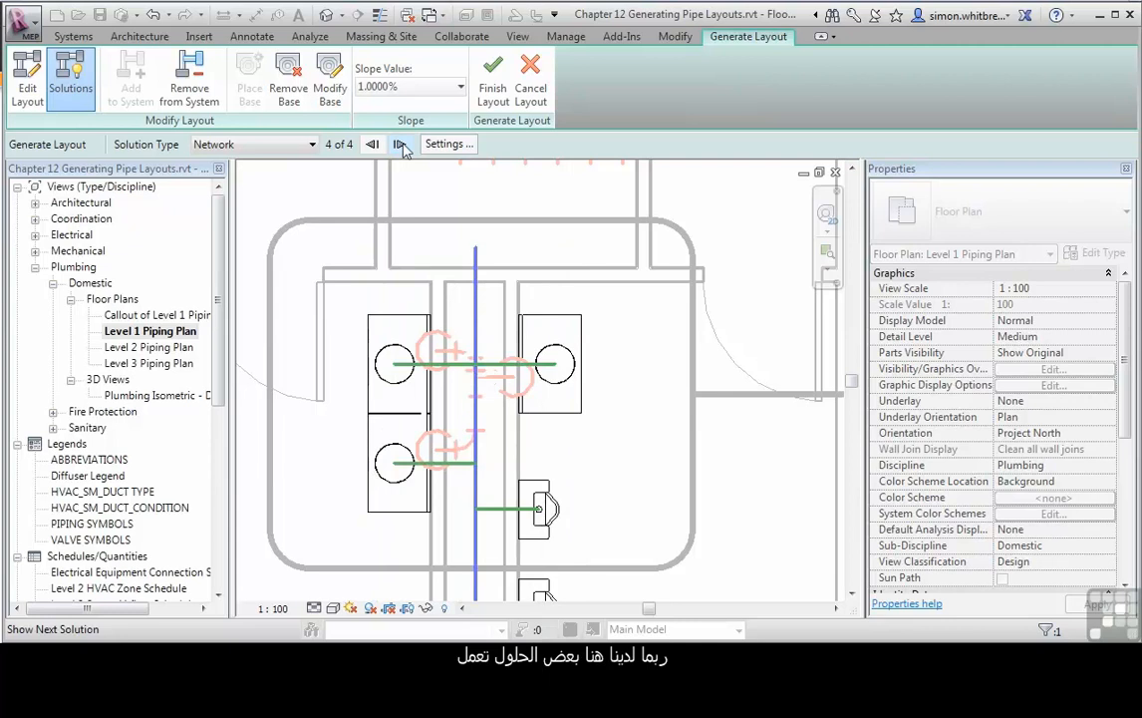
Step: Check the branch connections at the water closets and finish the waste layout
{"action": "scroll", "coordinate": [581, 304], "scroll_direction": "down", "scroll_amount": 4}
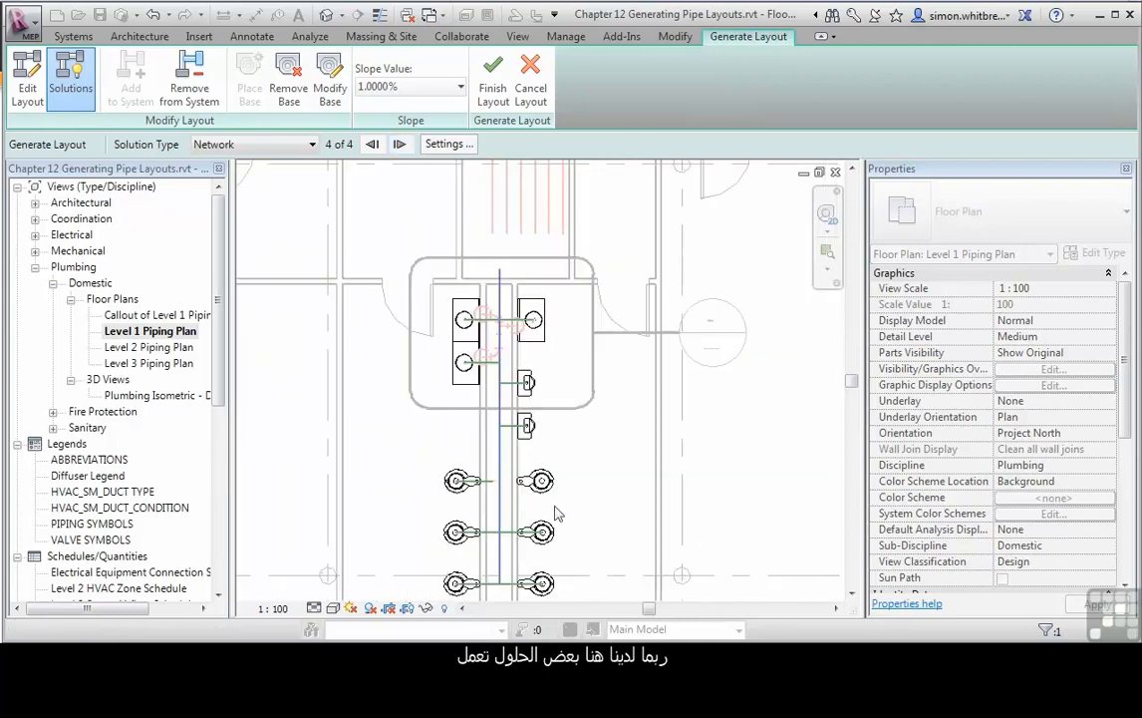
{"action": "scroll", "coordinate": [558, 513], "scroll_direction": "down", "scroll_amount": 2}
{"action": "middle_click_drag", "start_coordinate": [465, 515], "coordinate": [506, 402]}
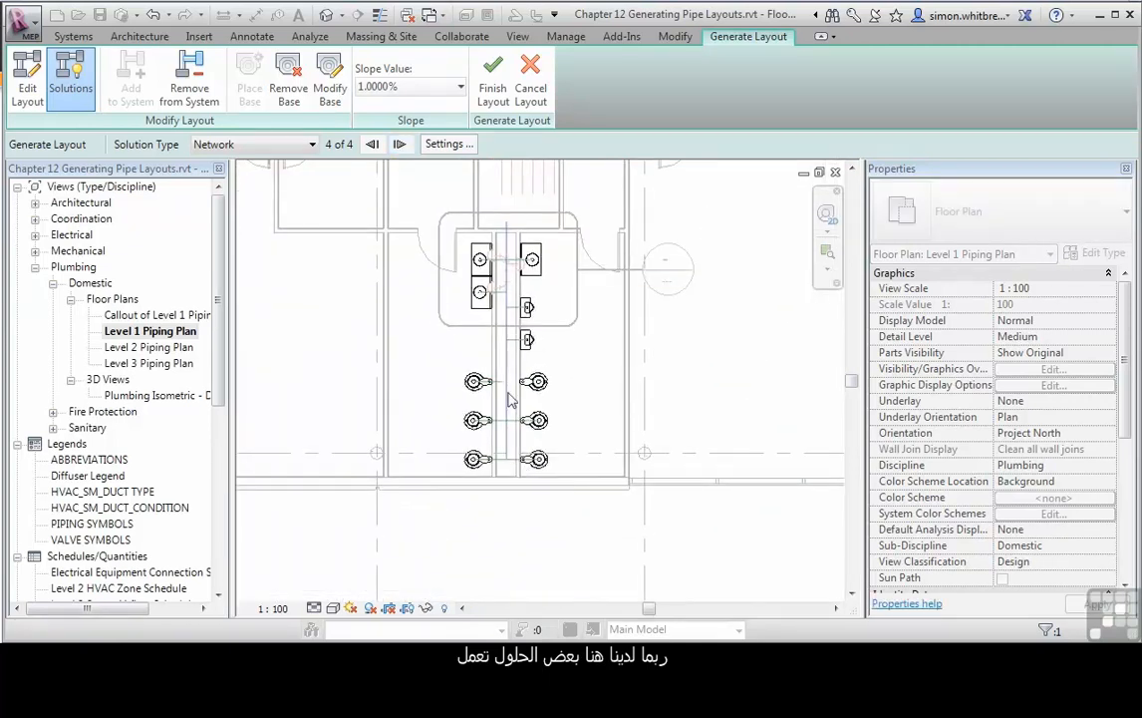
{"action": "scroll", "coordinate": [505, 402], "scroll_direction": "up", "scroll_amount": 5}
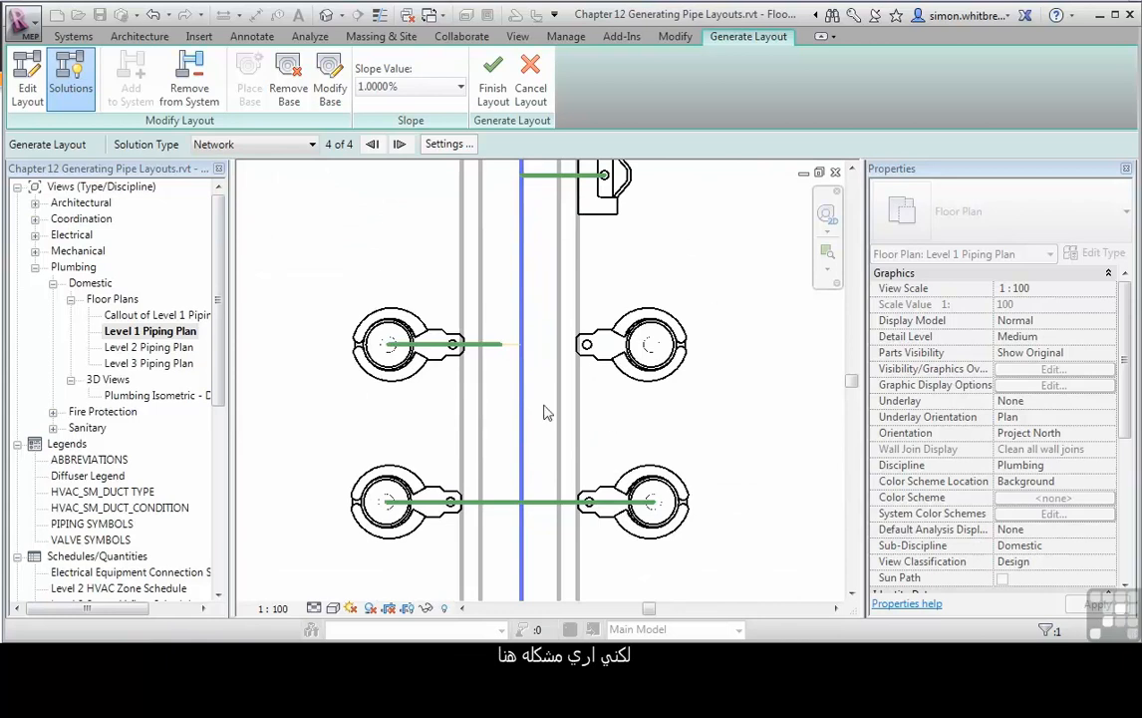
{"action": "scroll", "coordinate": [544, 408], "scroll_direction": "down", "scroll_amount": 5}
{"action": "left_click", "coordinate": [493, 84]}
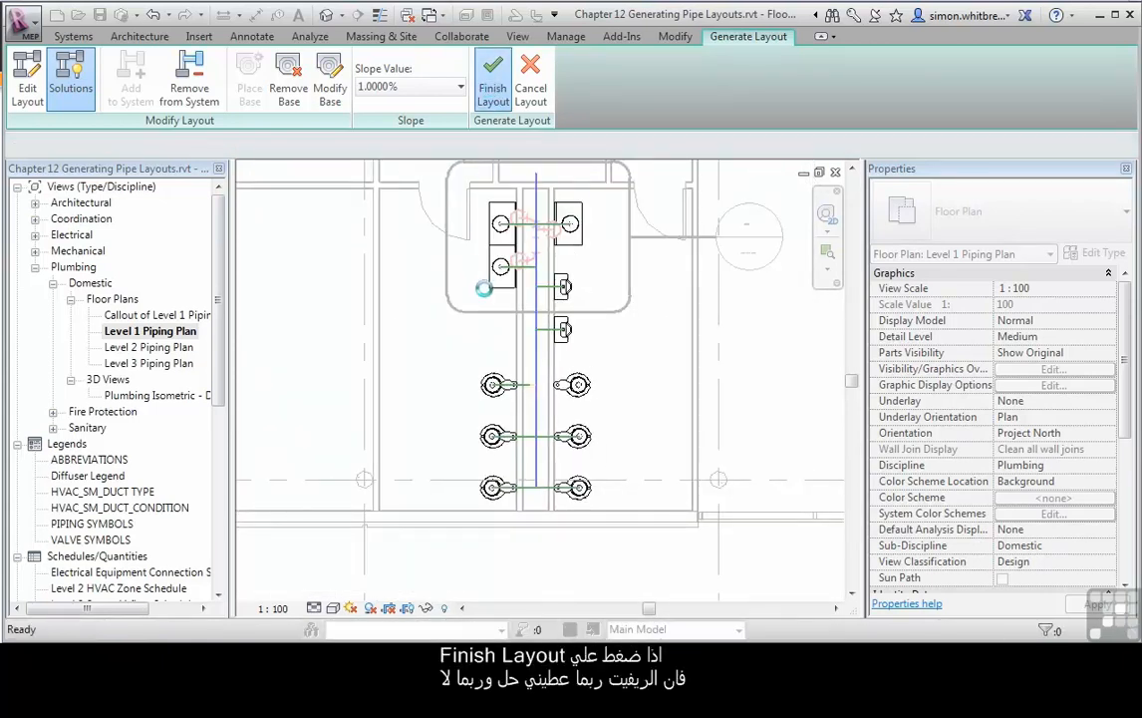
{"action": "left_click", "coordinate": [396, 266]}
{"action": "middle_click_drag", "start_coordinate": [406, 322], "coordinate": [402, 358]}
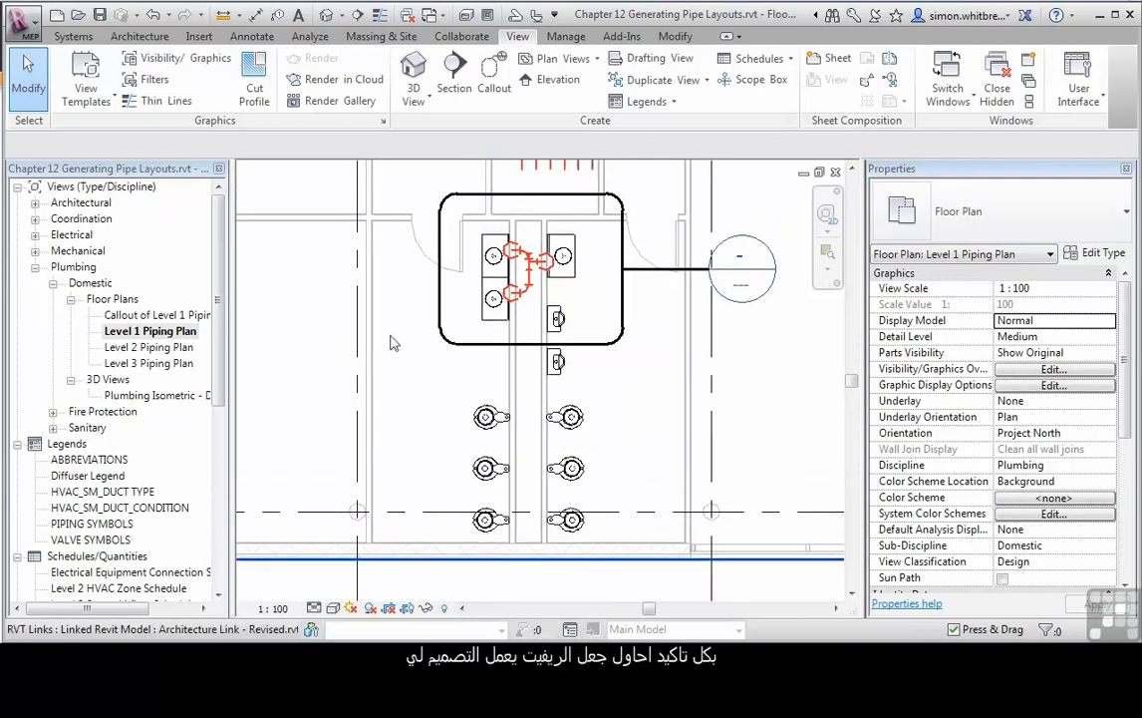